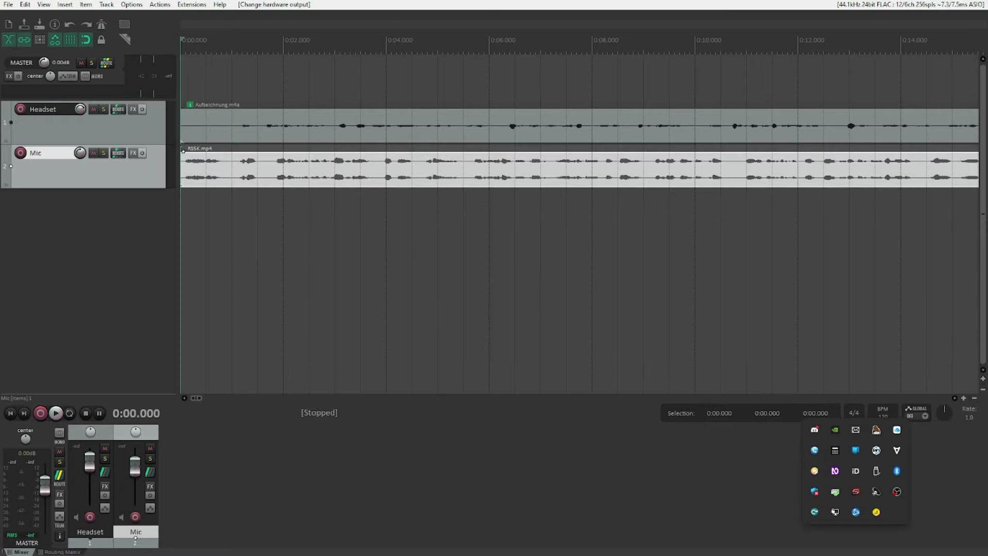
- Solo the Headset track with F6 and play its recording through once, then stop
left_click(52, 129)
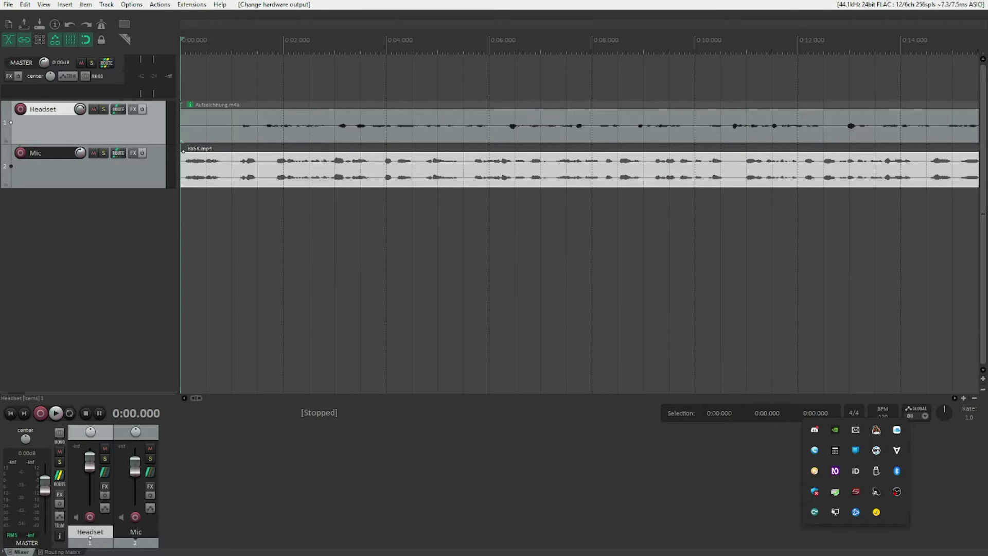
key("F6")
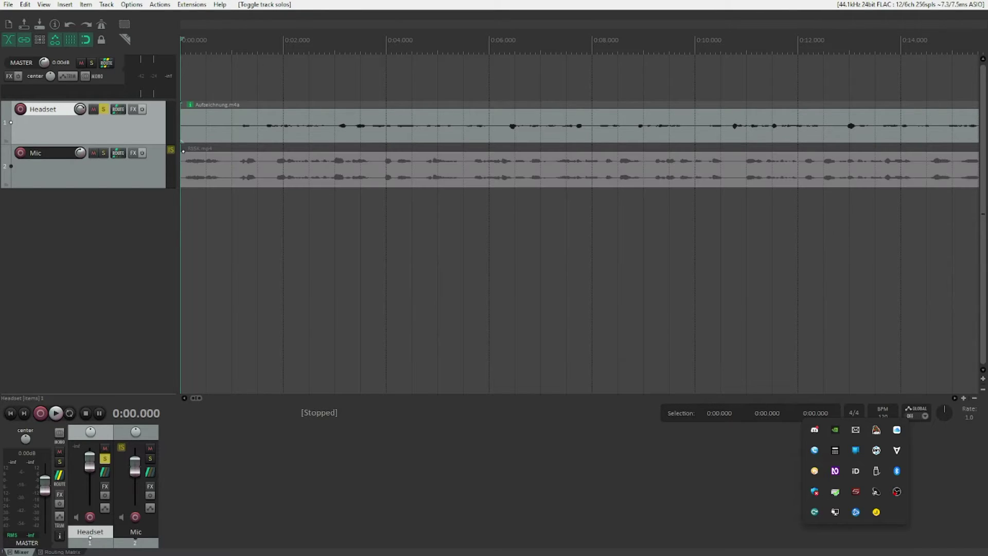
key("space")
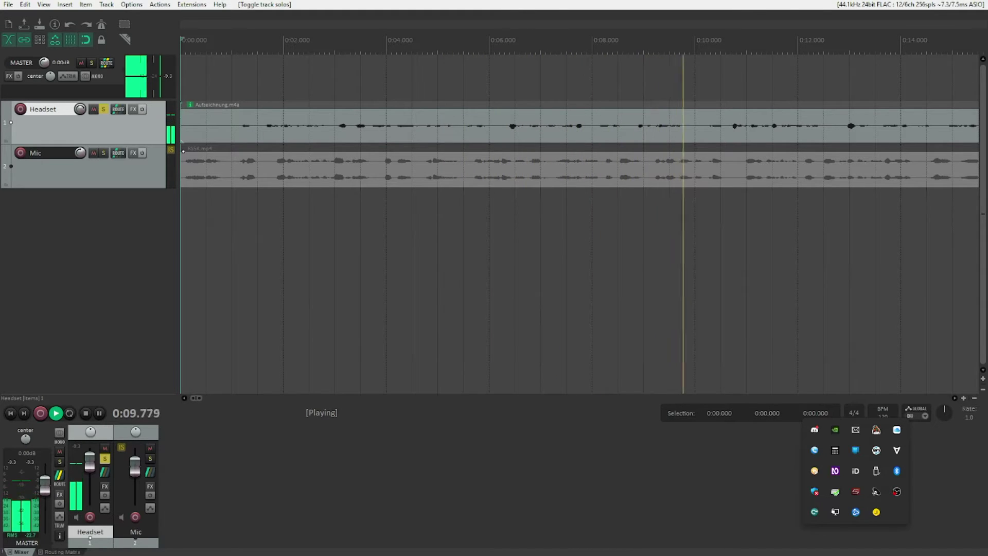
key("space")
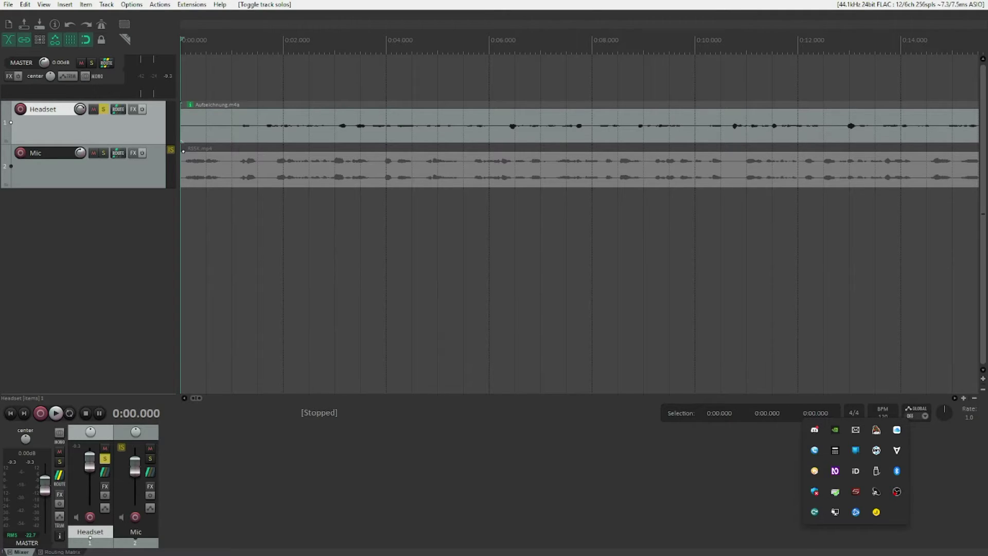
- Unsolo Headset, solo the Mic track instead, and play the Mic recording once, then stop
key("ctrl+alt+s")
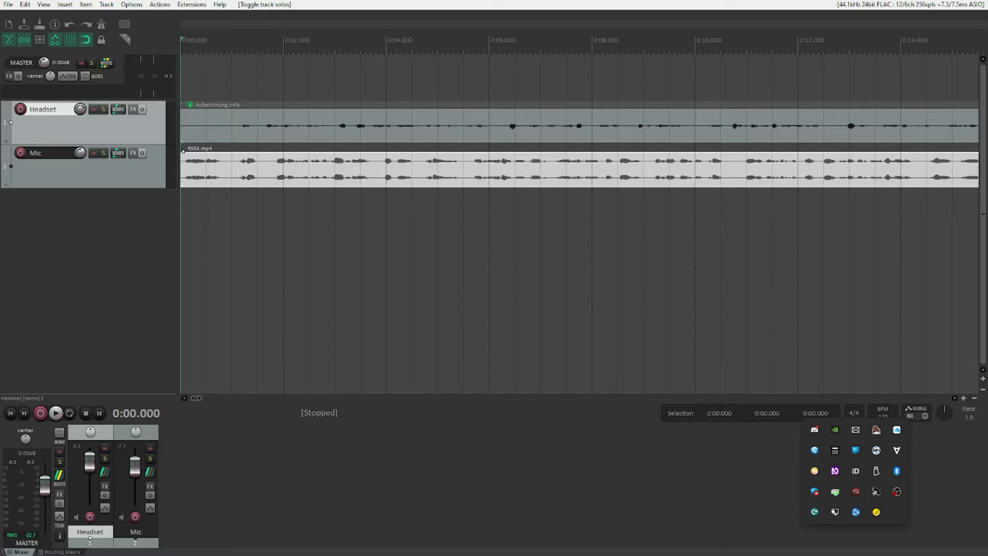
left_click(51, 172)
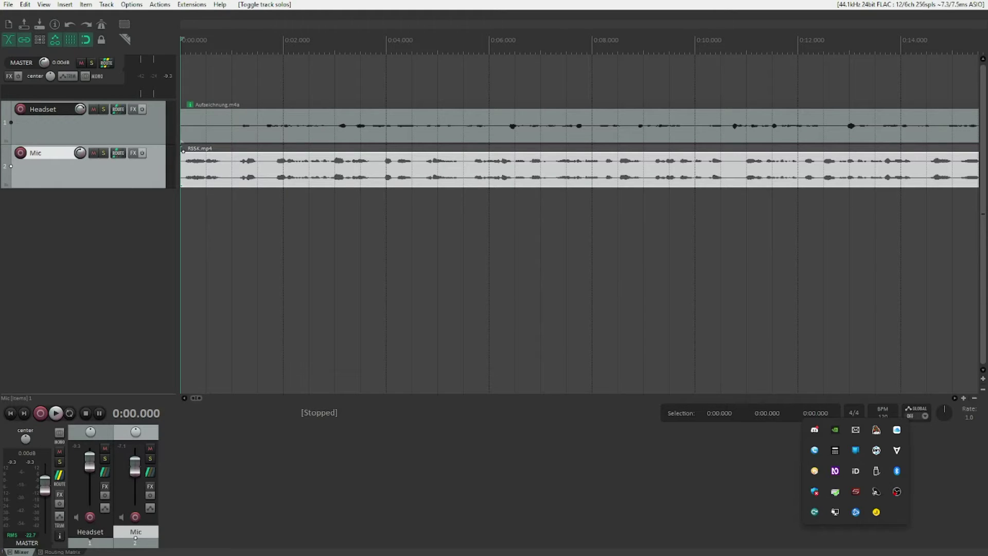
key("ctrl+alt+s")
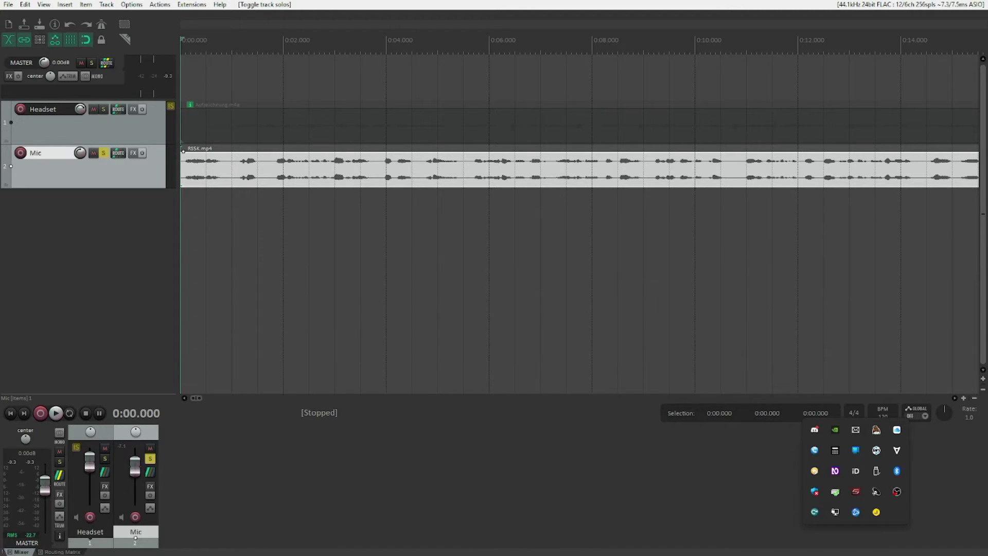
key("space")
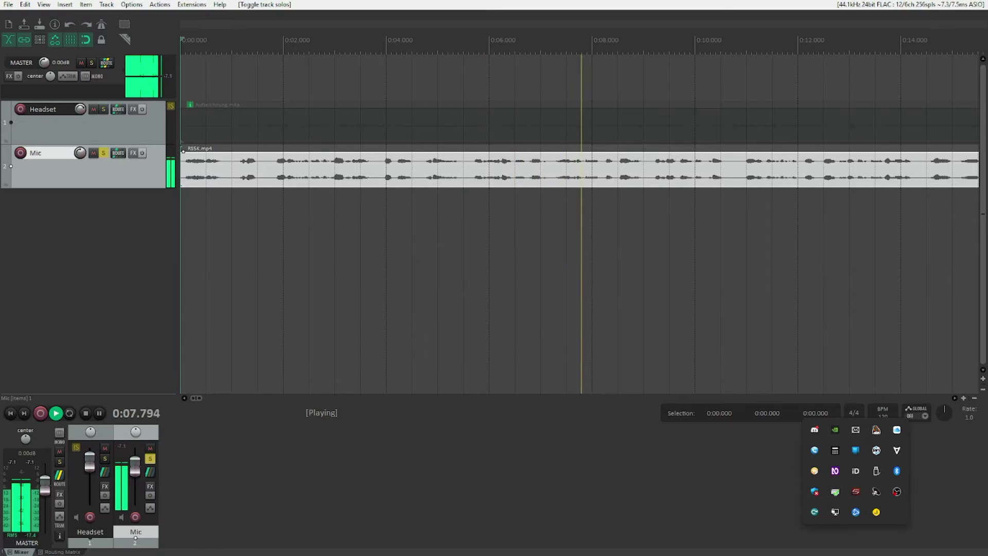
key("space")
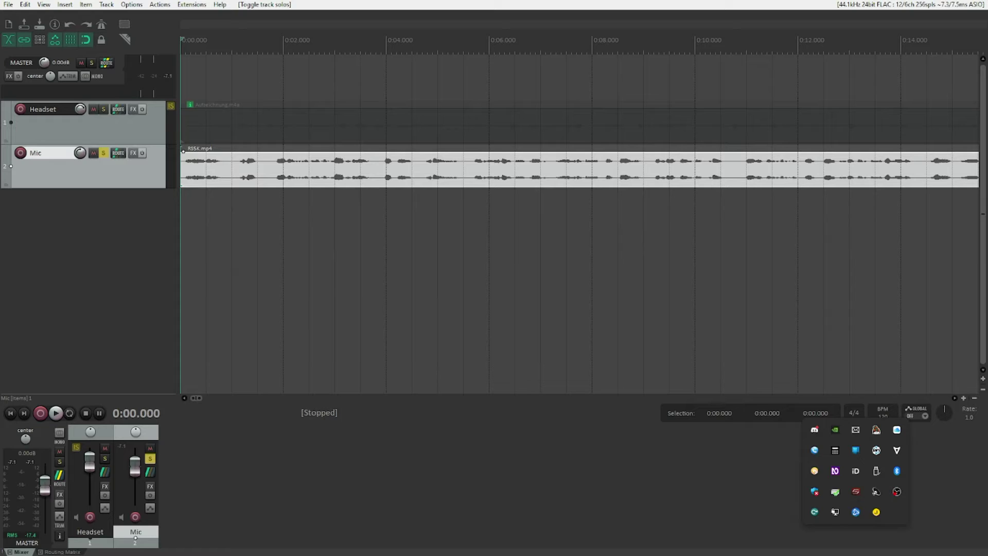
- Open Extensions > ReaPack > Import repositories... using keyboard menu navigation
key("alt")
key("Right")
key("Right")
key("Right")
key("Right")
key("Right")
key("Right")
key("Right")
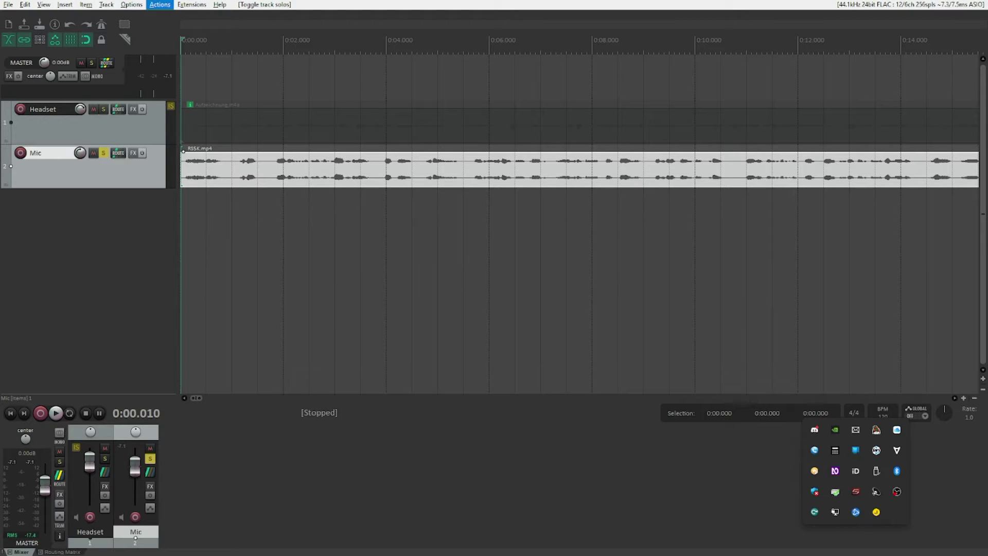
key("Right")
key("Down")
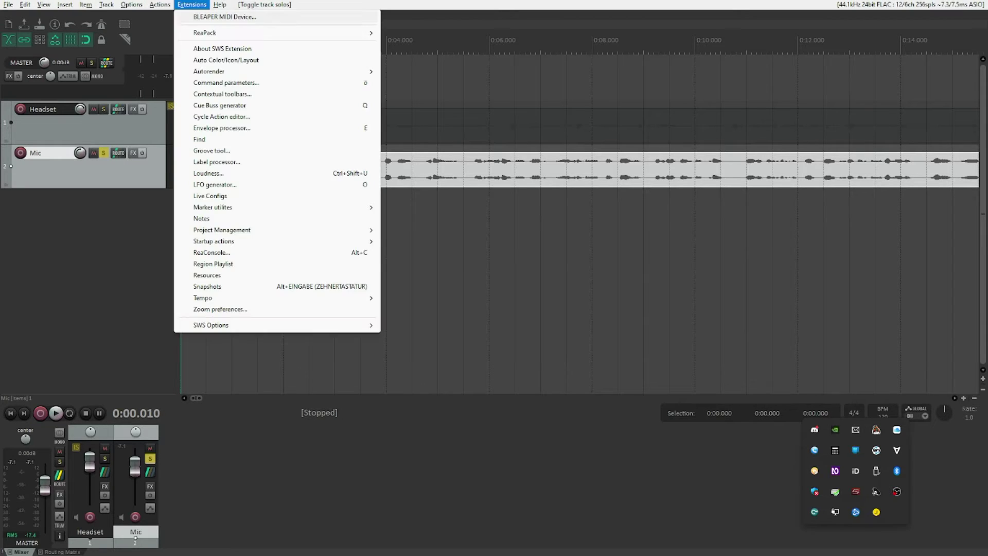
key("Down")
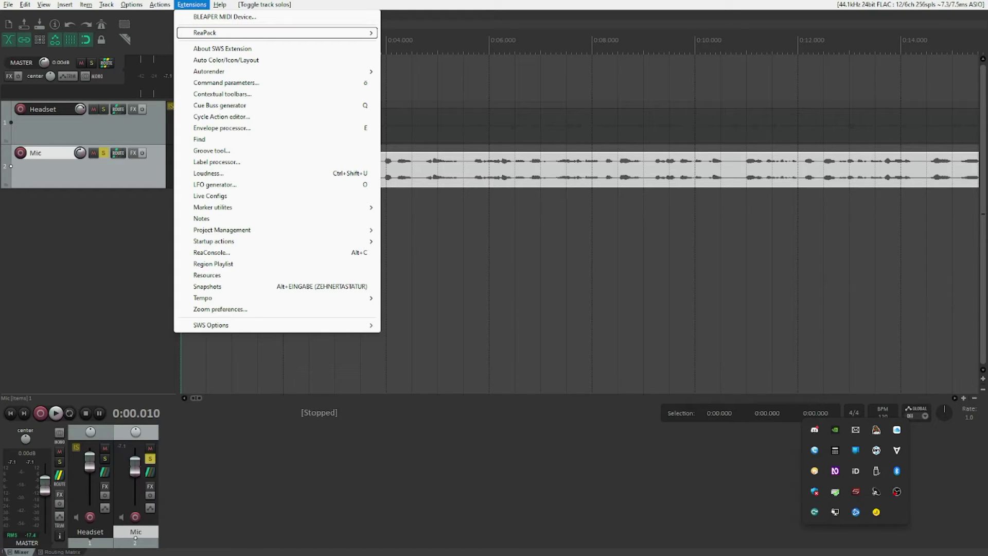
key("Right")
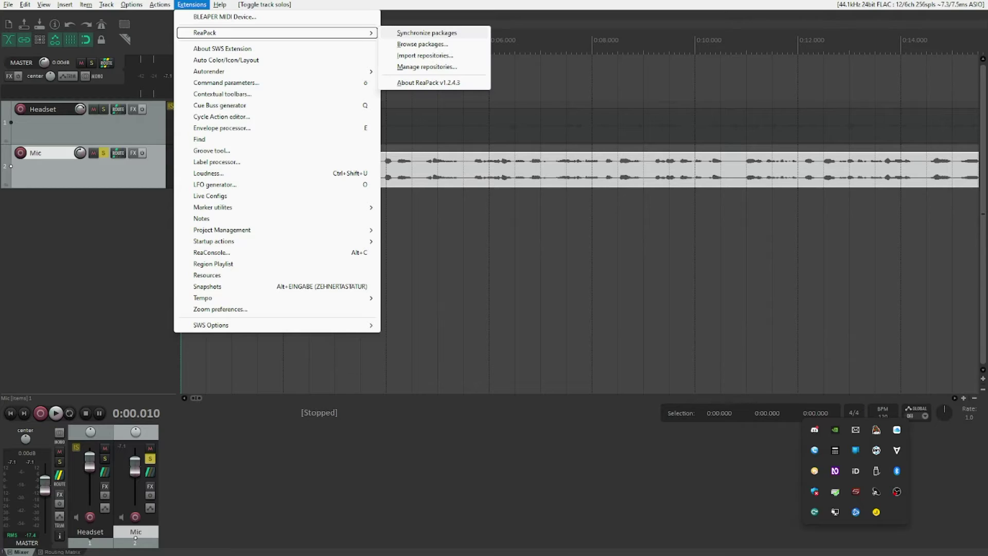
key("Down")
key("Down")
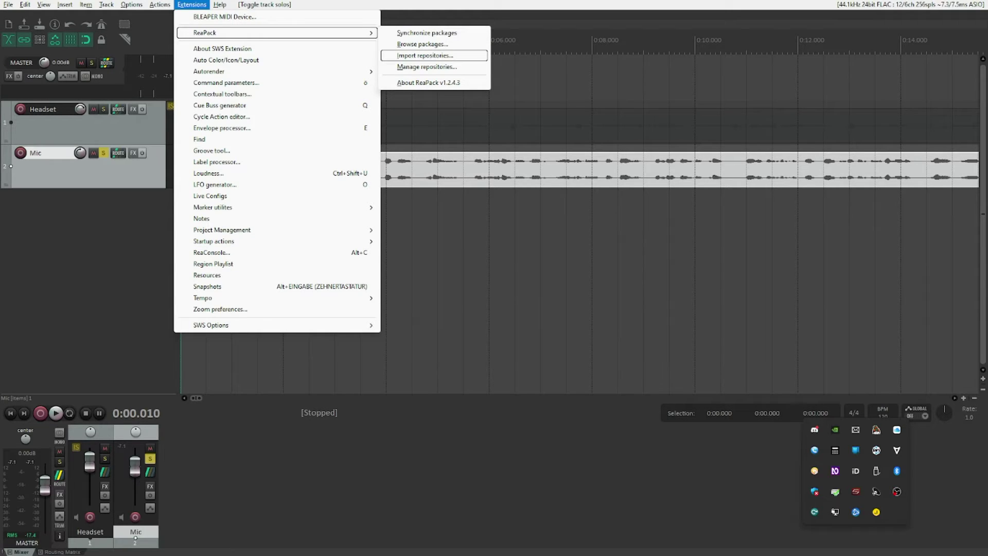
key("Return")
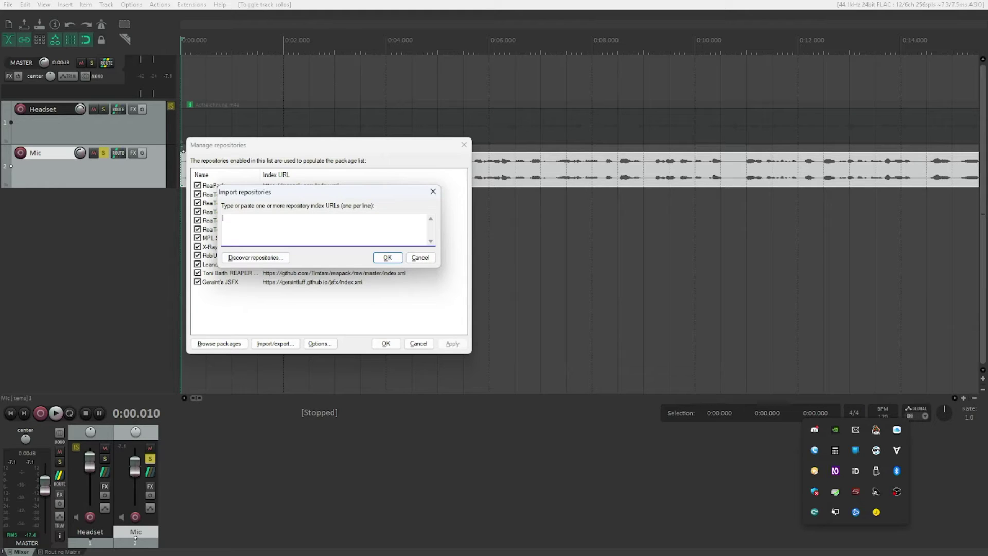
- Confirm the empty Import repositories dialog with OK so no repository is added
key("Tab")
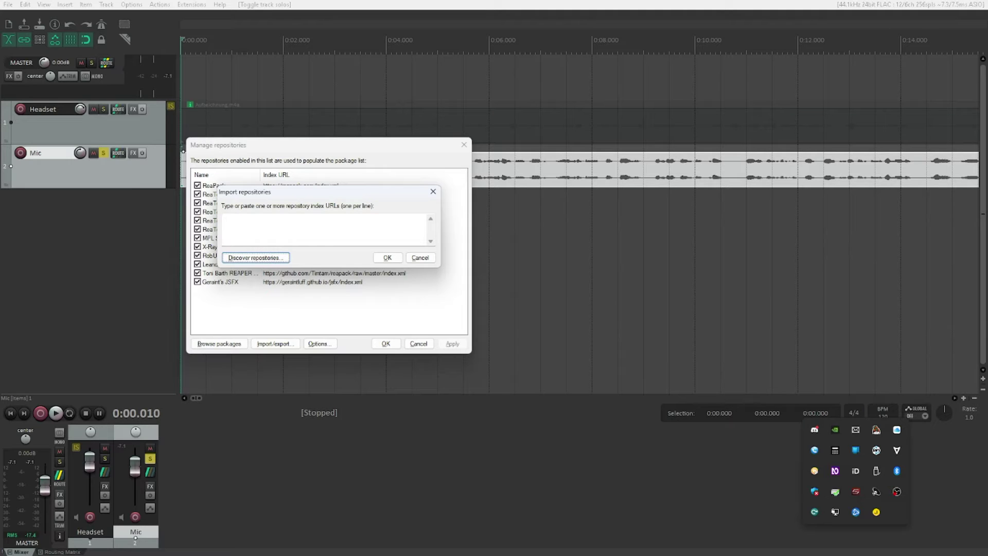
key("Tab")
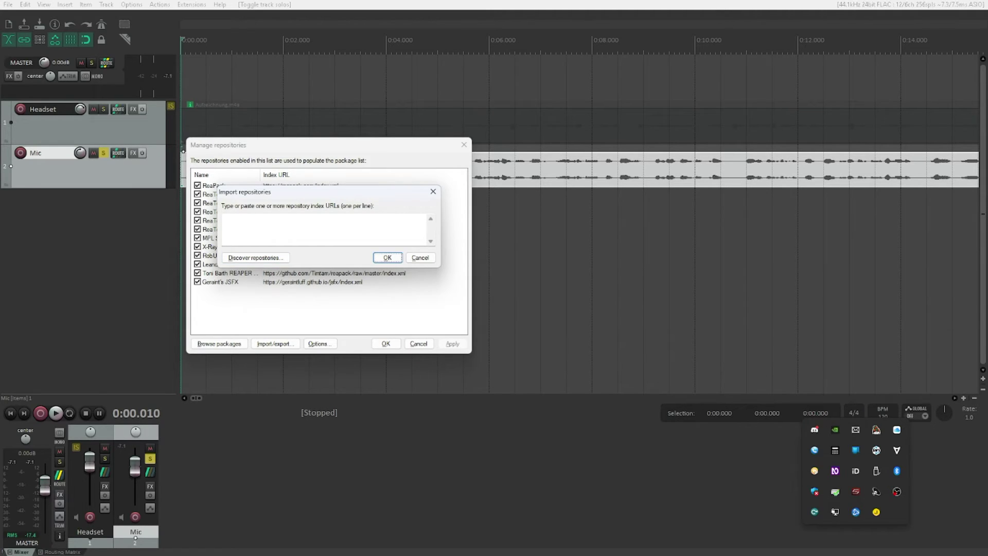
key("Return")
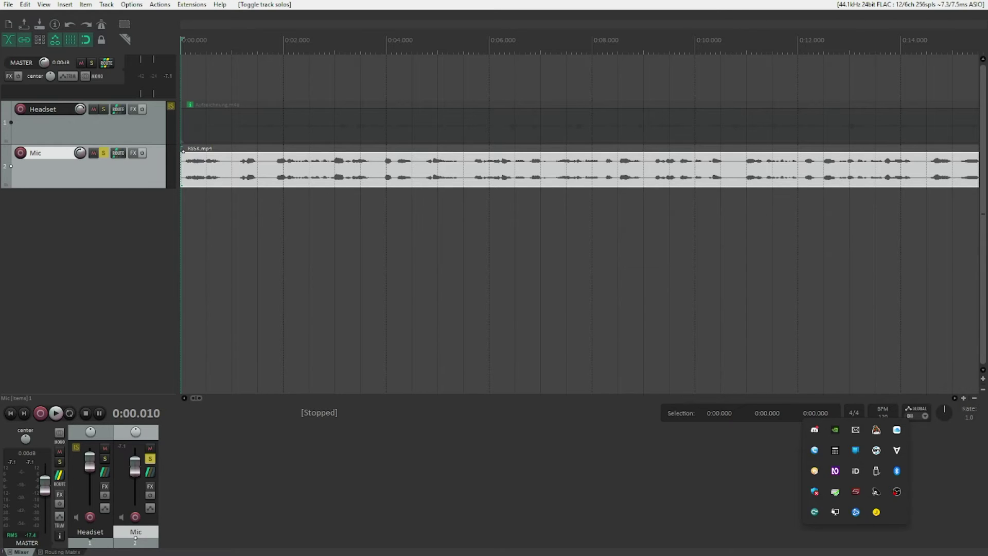
- Open Extensions > ReaPack > Browse packages from the keyboard
key("alt")
key("Right")
key("Right")
key("Right")
key("Right")
key("Right")
key("Right")
key("Right")
key("Right")
key("Down")
key("Down")
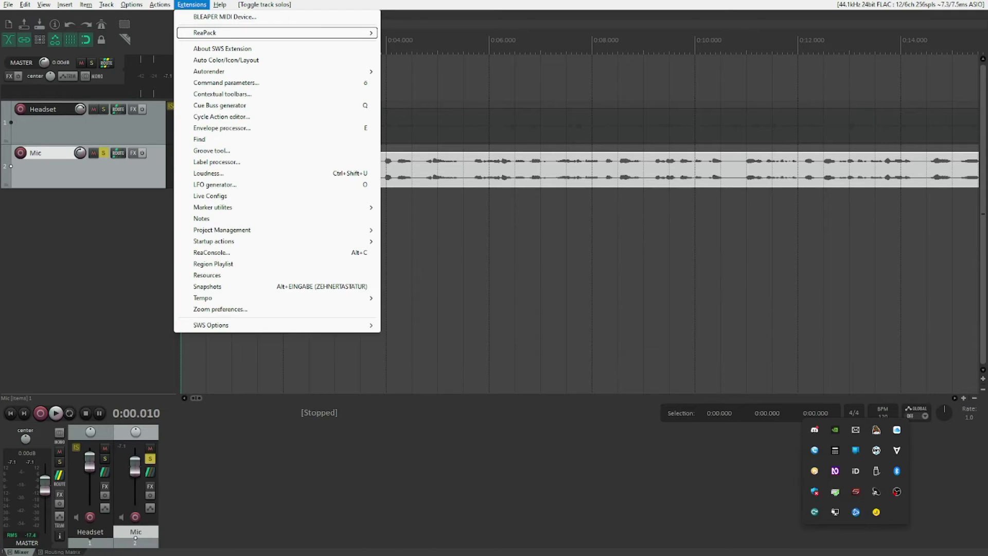
key("Right")
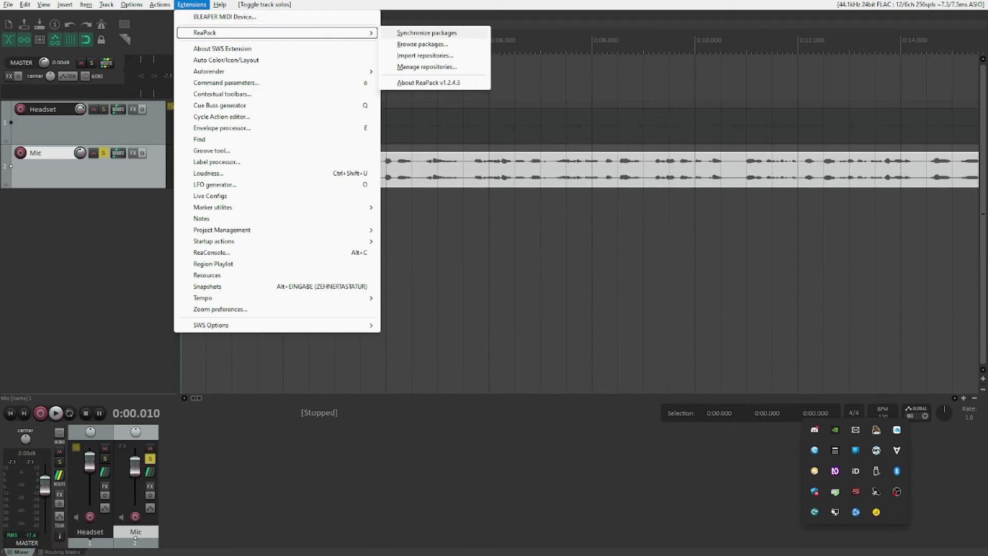
key("Down")
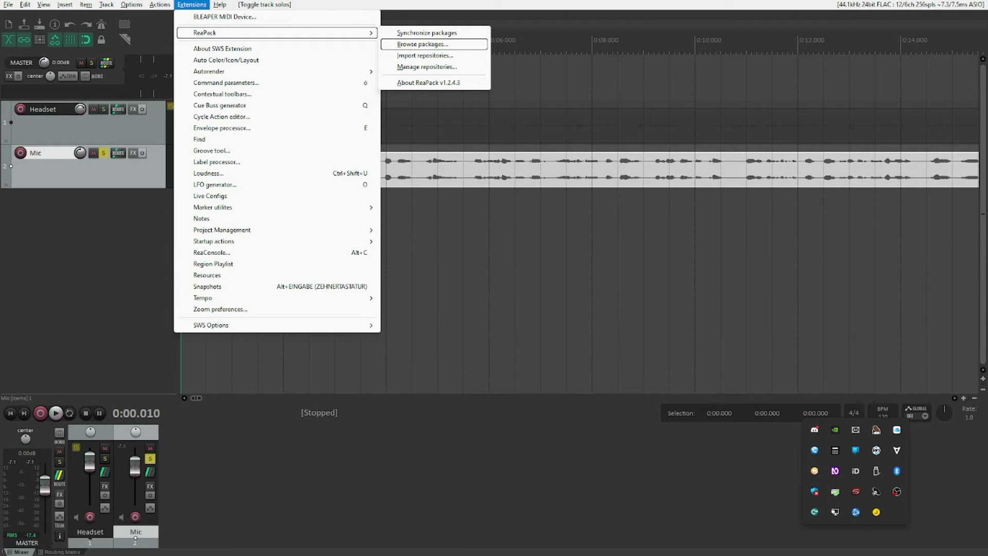
key("Return")
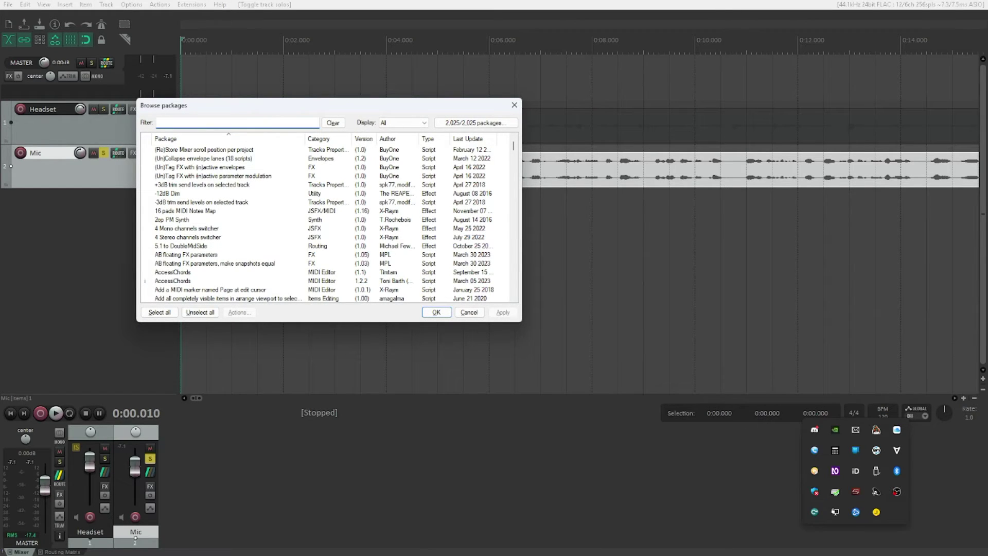
- Filter the package list for 'spectrum' and select the Spectrum Matcher 1.7.1 row
type("spec")
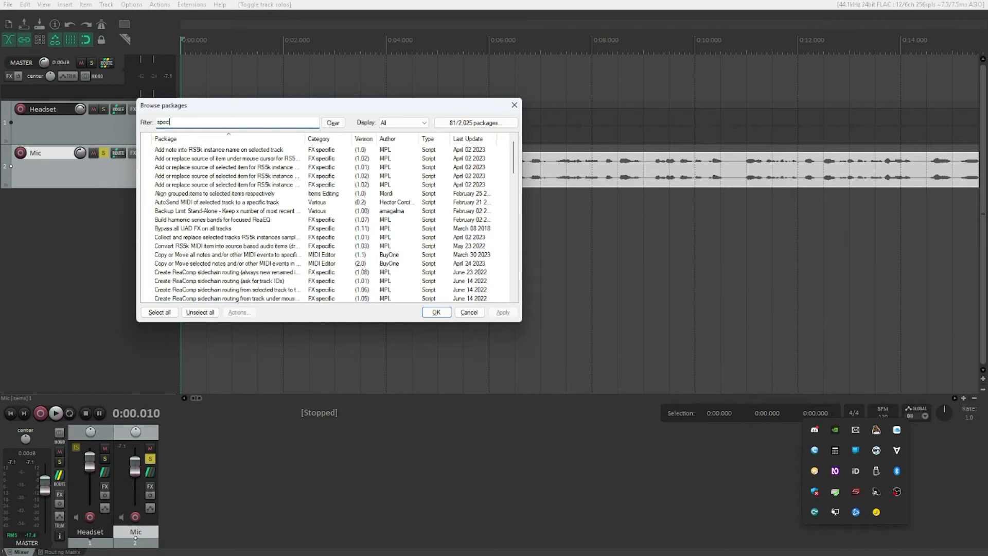
type("trum")
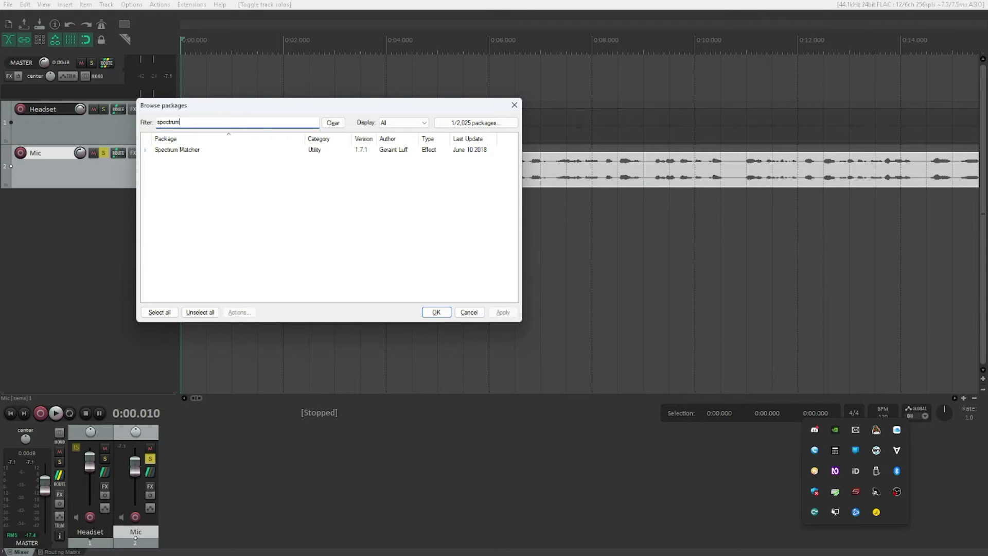
key("Tab")
key("Tab")
key("Tab")
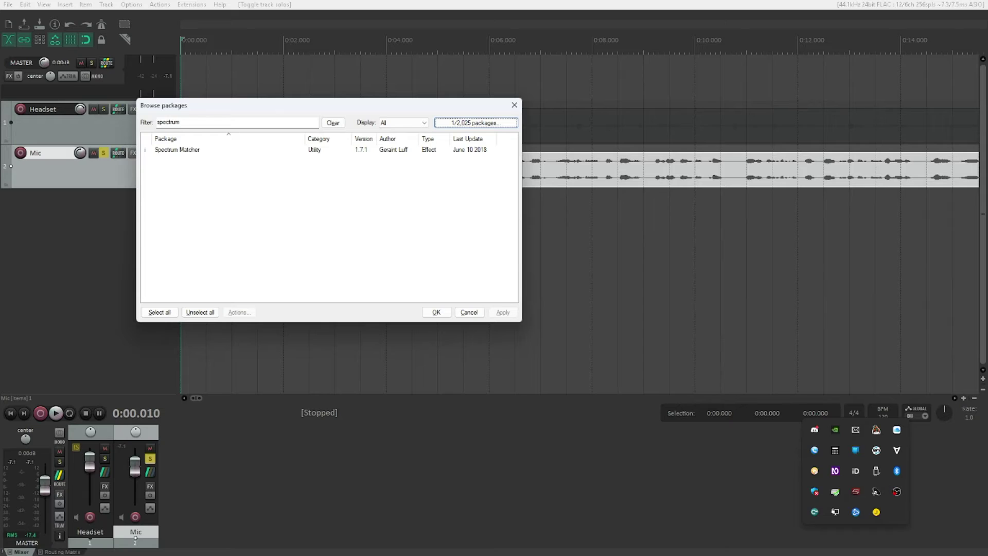
key("Tab")
left_click(177, 149)
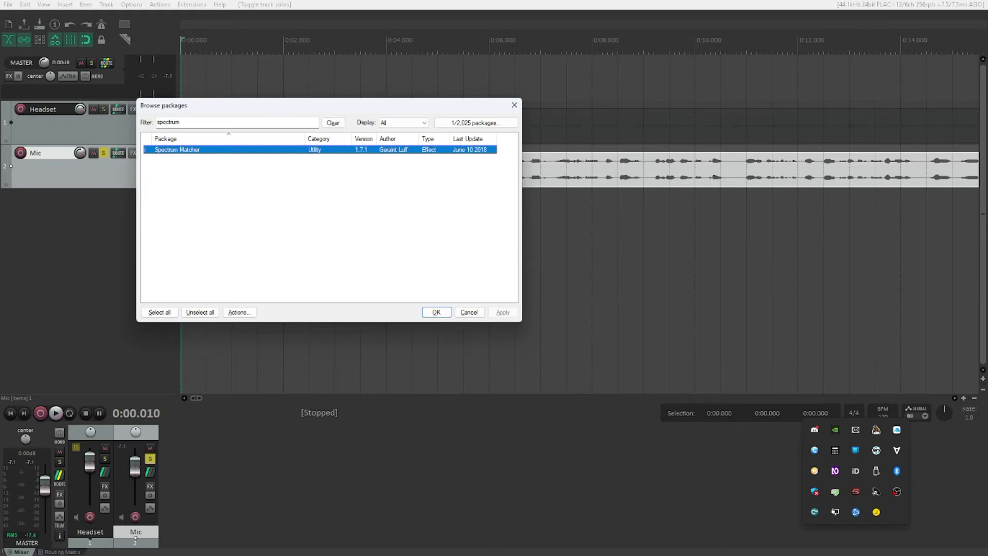
key("Tab")
key("Tab")
key("Tab")
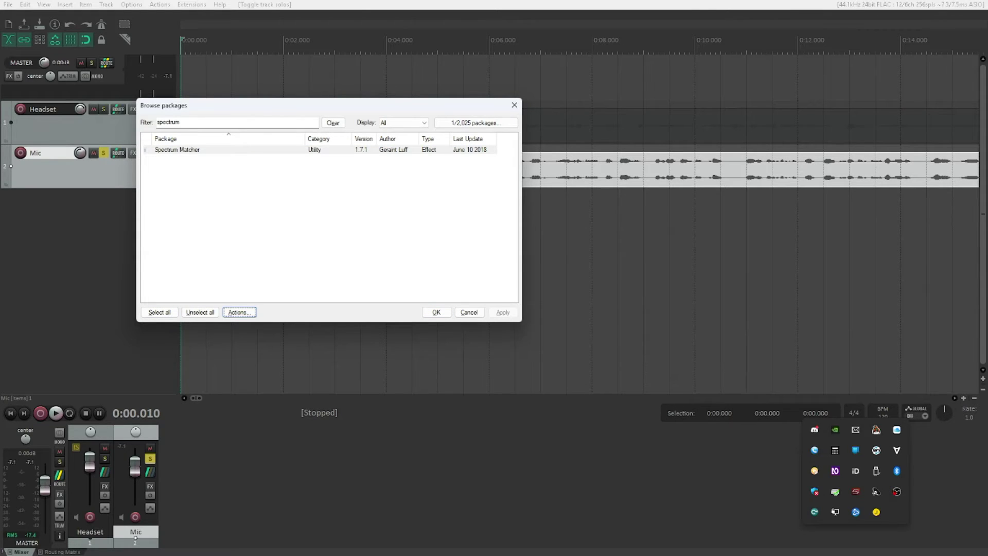
- Dismiss Spectrum Matcher's package actions without reinstalling and close Browse packages with OK
key("Return")
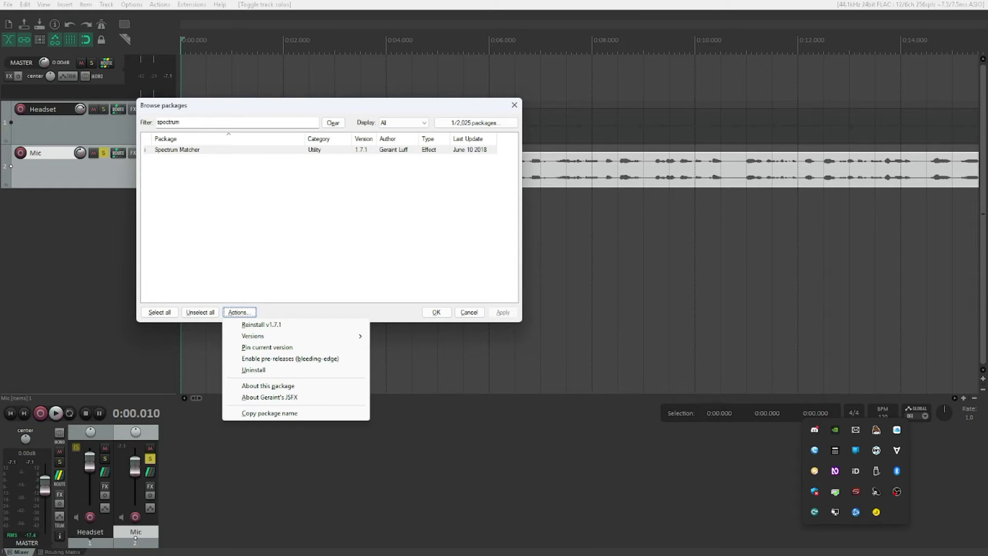
key("Down")
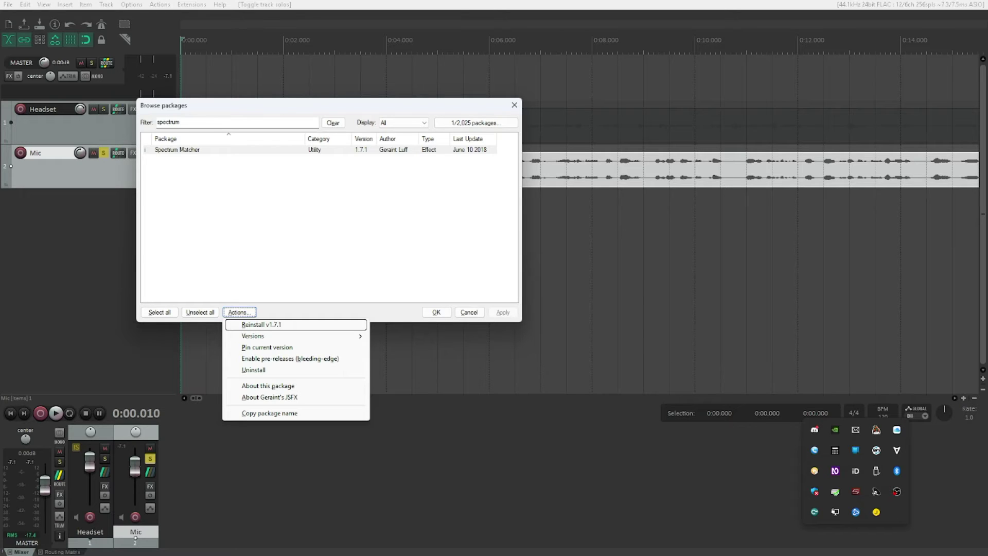
key("Escape")
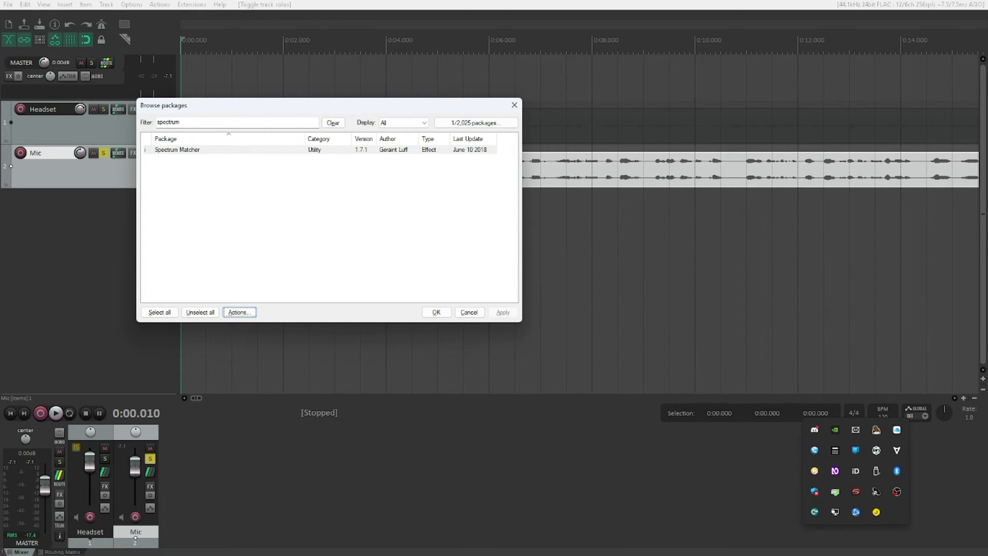
key("Tab")
key("Return")
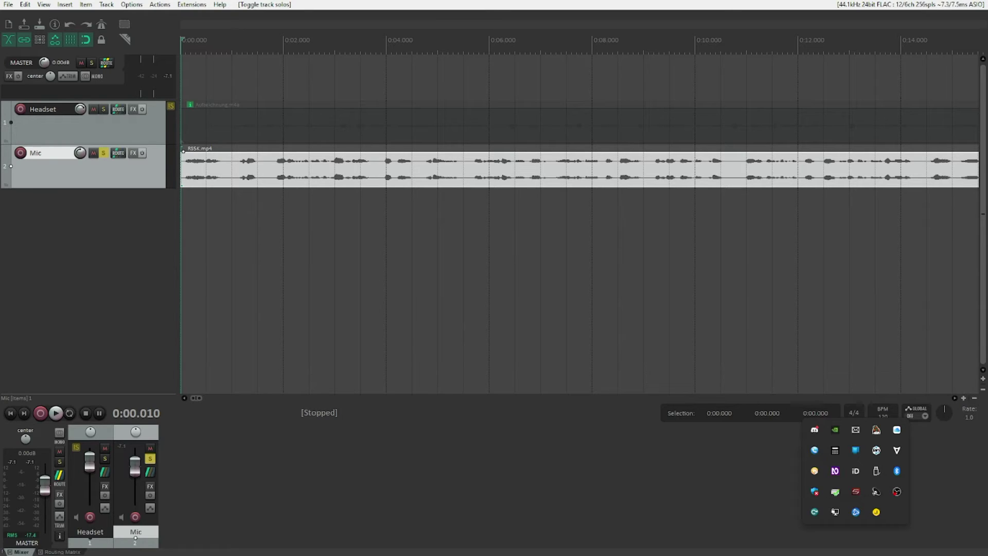
- Open Add FX for the Mic track and select JS: Spectrum Matcher from the 'spectrum' results
key("f")
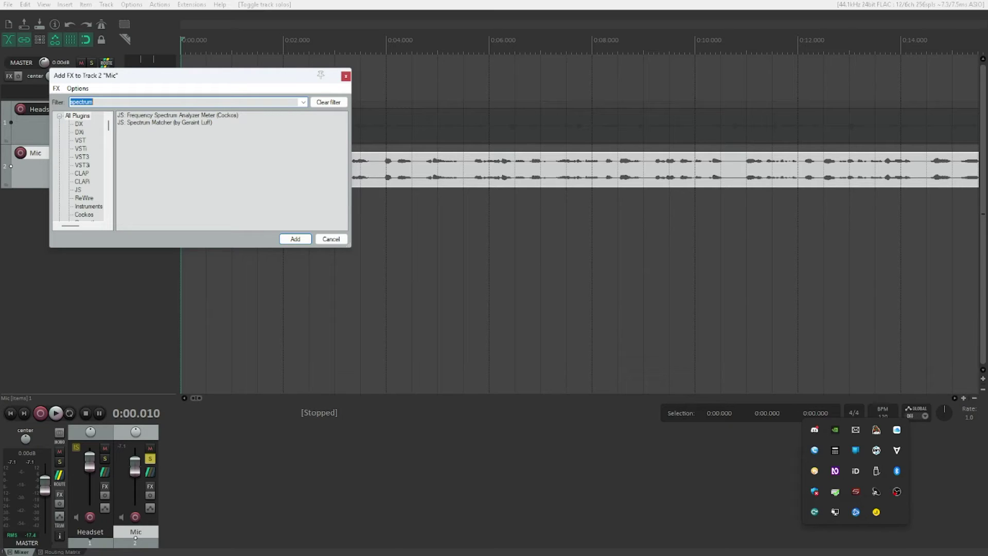
key("Tab")
left_click(164, 123)
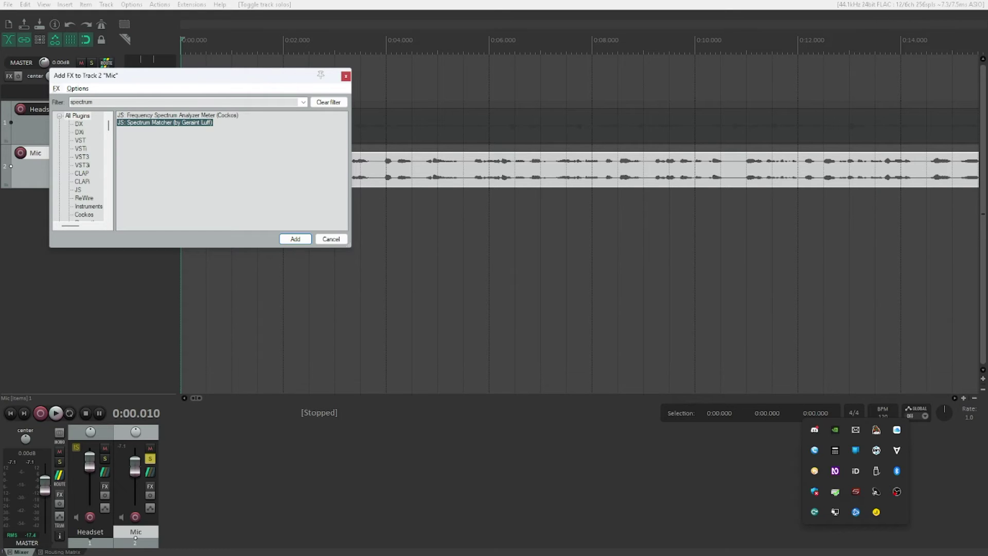
- Rescan for new plugins, then insert JS: Spectrum Matcher on the Mic track
key("alt+f")
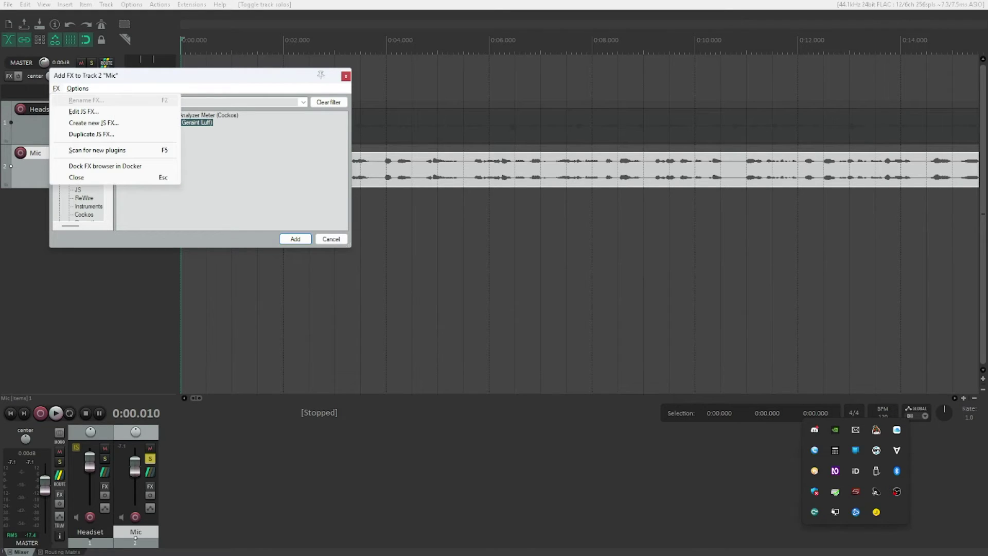
key("Up")
key("Up")
key("Up")
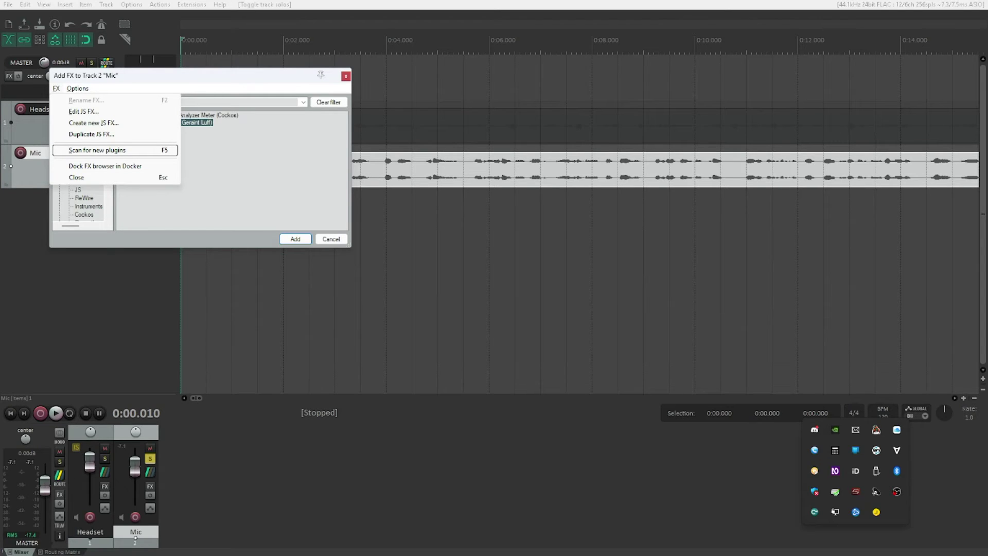
key("Return")
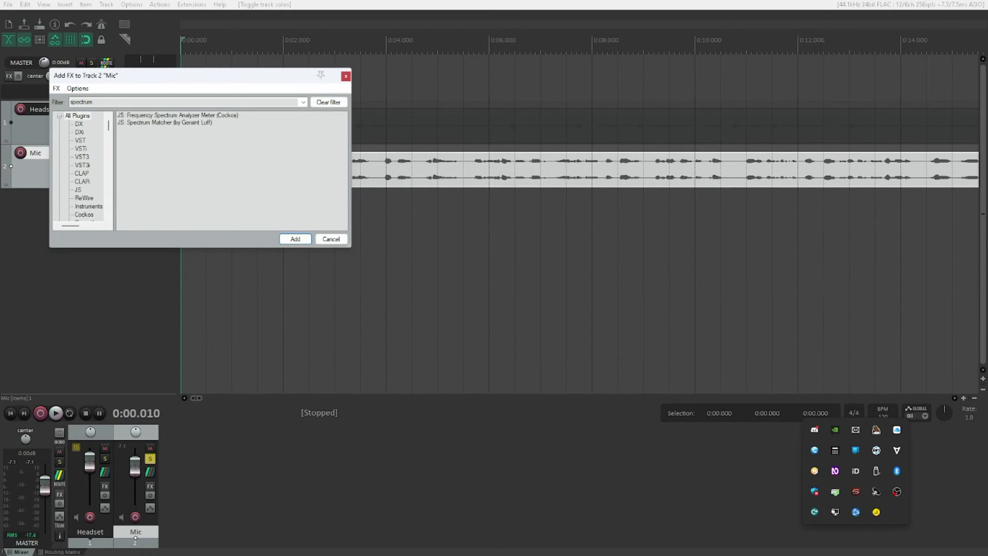
left_click(165, 123)
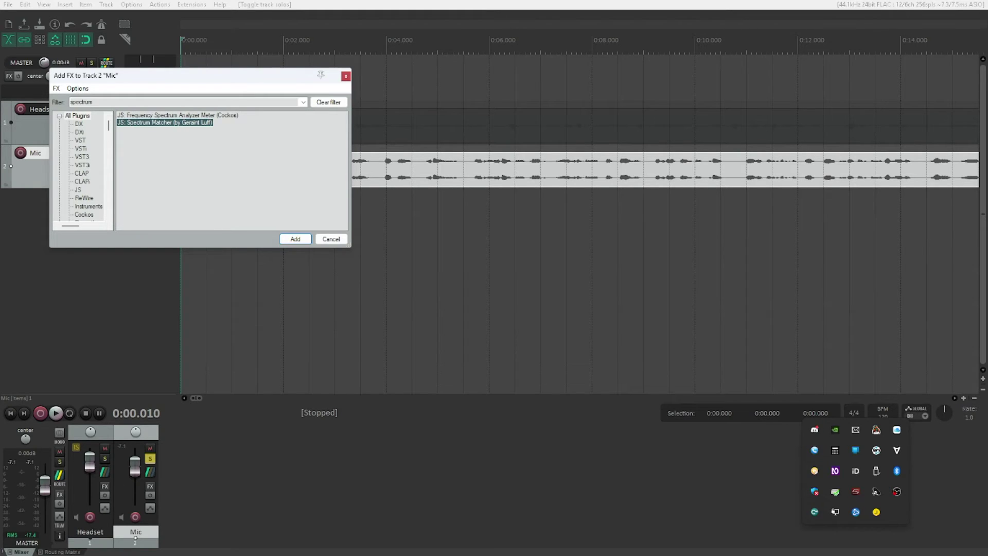
key("Return")
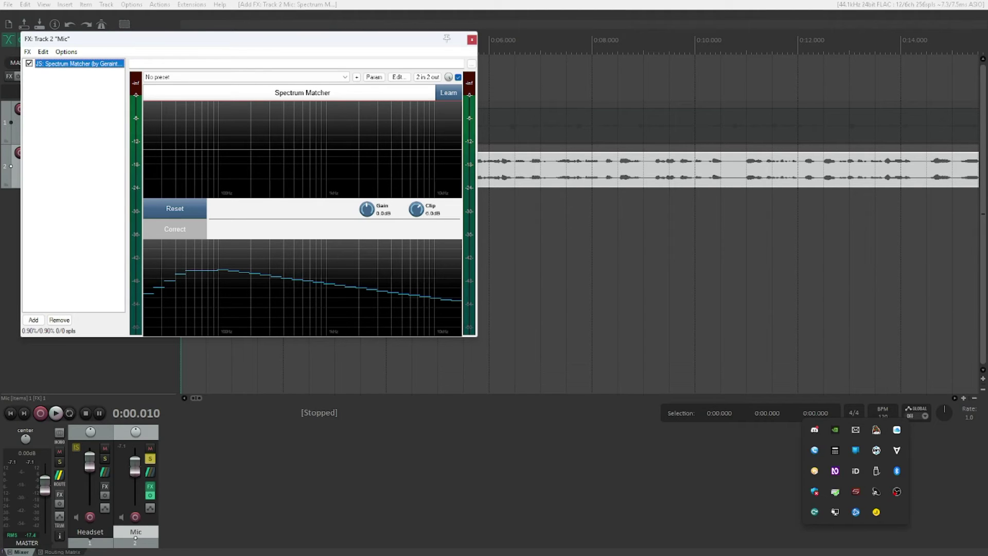
- Play the project and stop so Spectrum Matcher measures the Mic track's spectrum
key("space")
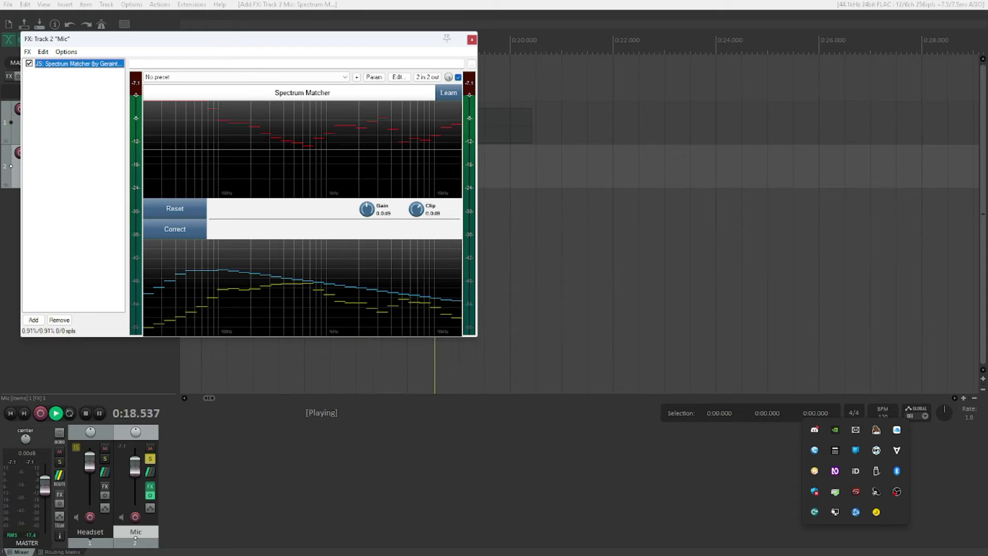
key("space")
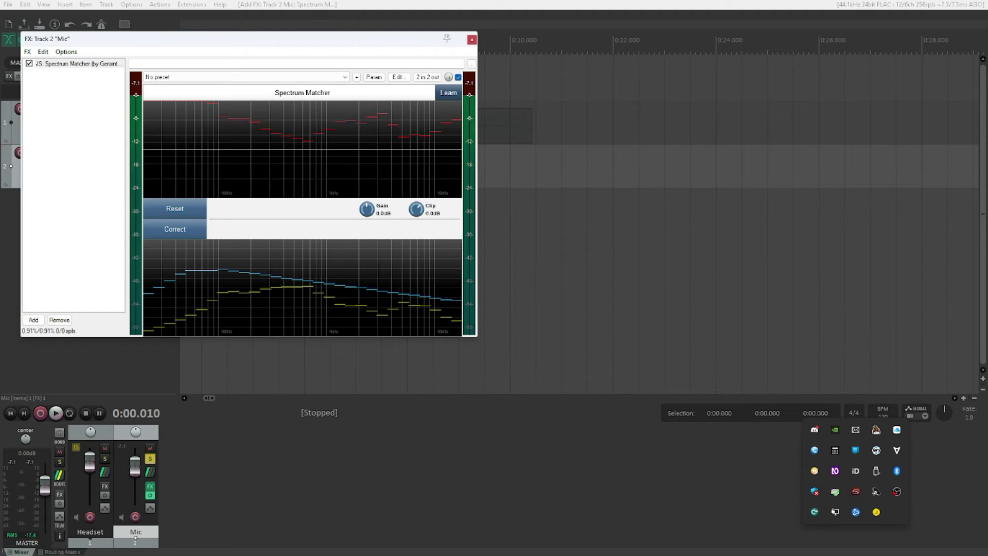
- Unsolo Mic, then Learn and Save the reference spectrum in Spectrum Matcher
left_click(448, 92)
left_click(150, 458)
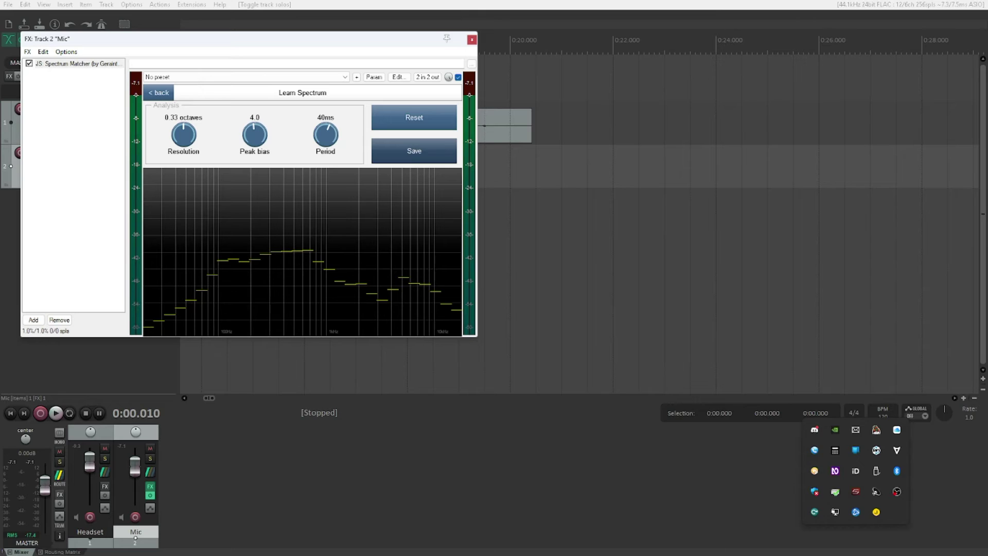
left_click(414, 150)
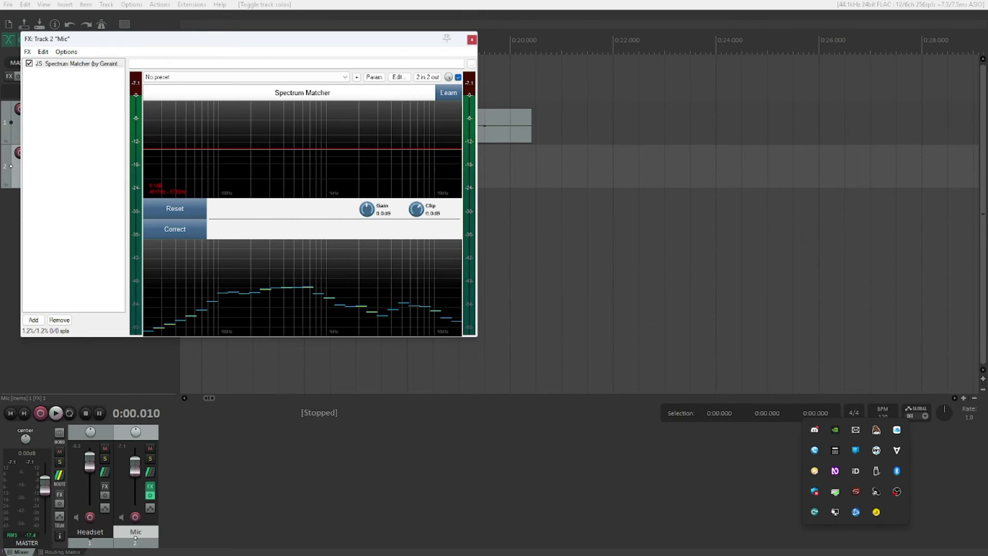
- Reopen the Mic track's Spectrum Matcher and save its learned profile as preset 'Toni Mic'
key("Escape")
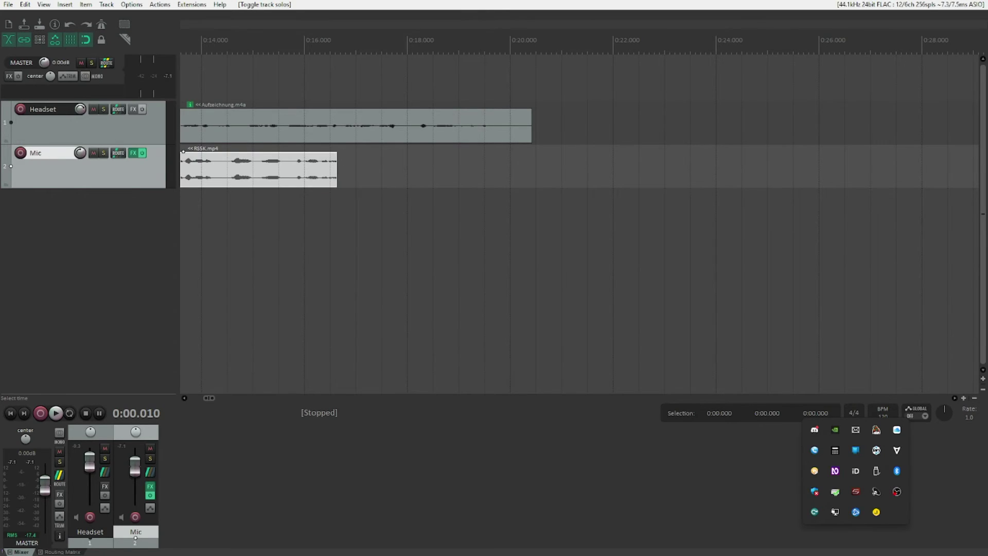
key("f")
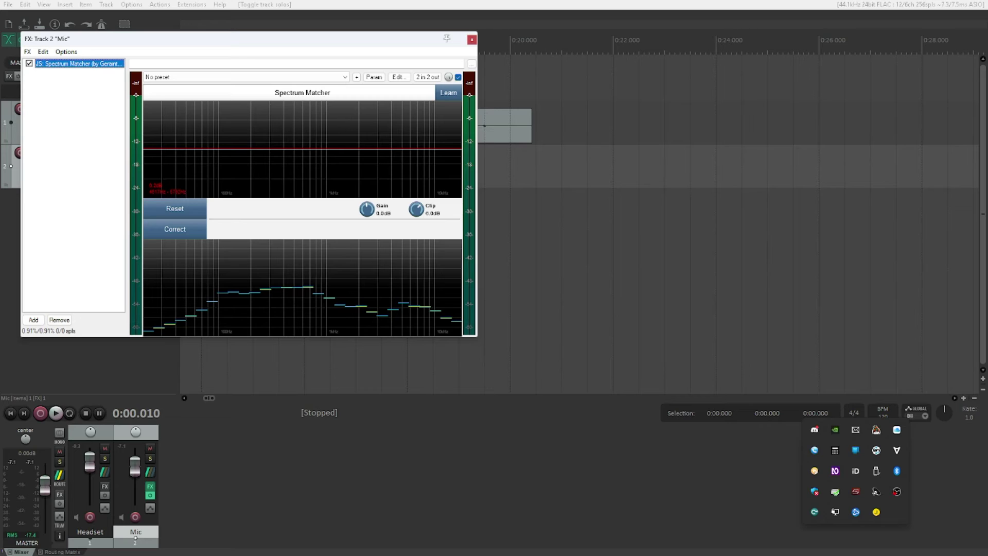
key("Tab")
key("Tab")
key("Tab")
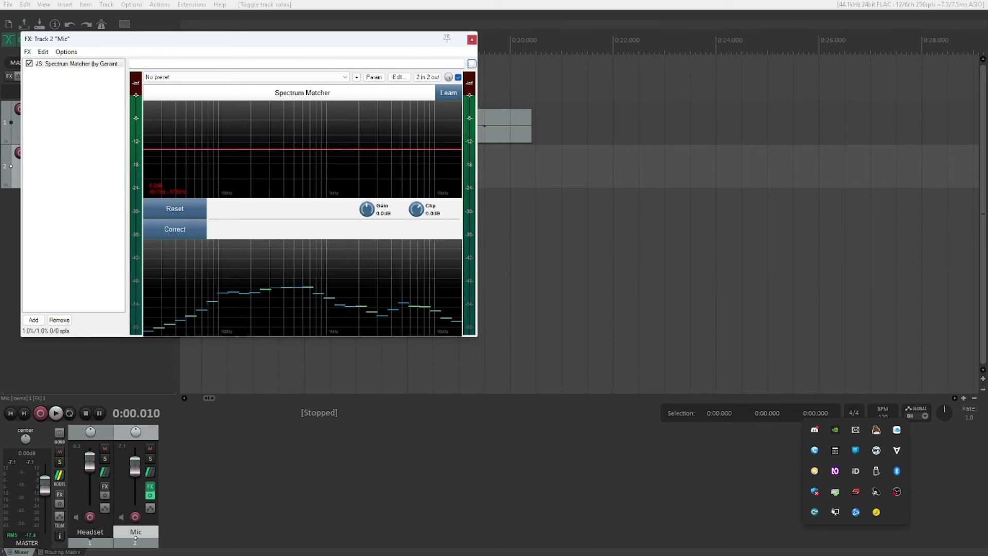
key("Tab")
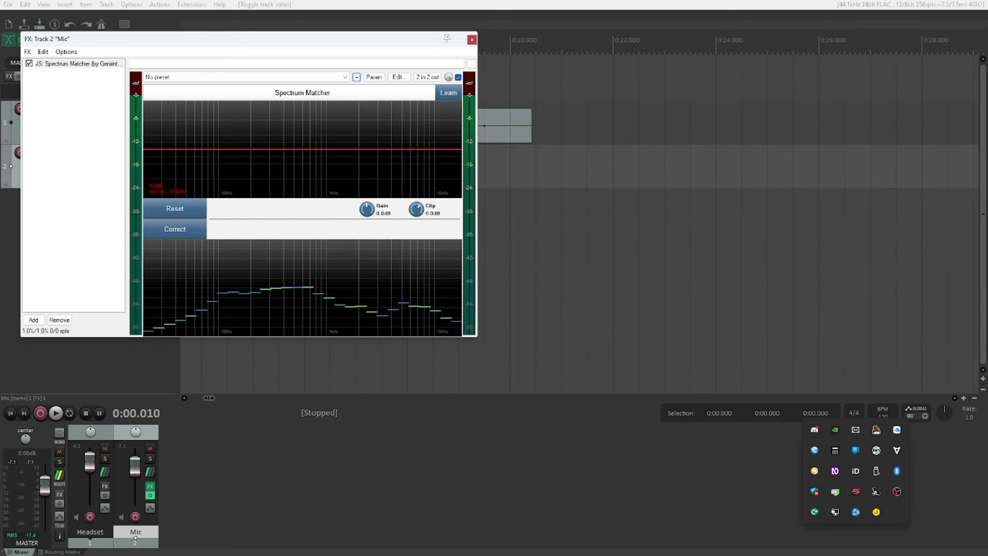
key("space")
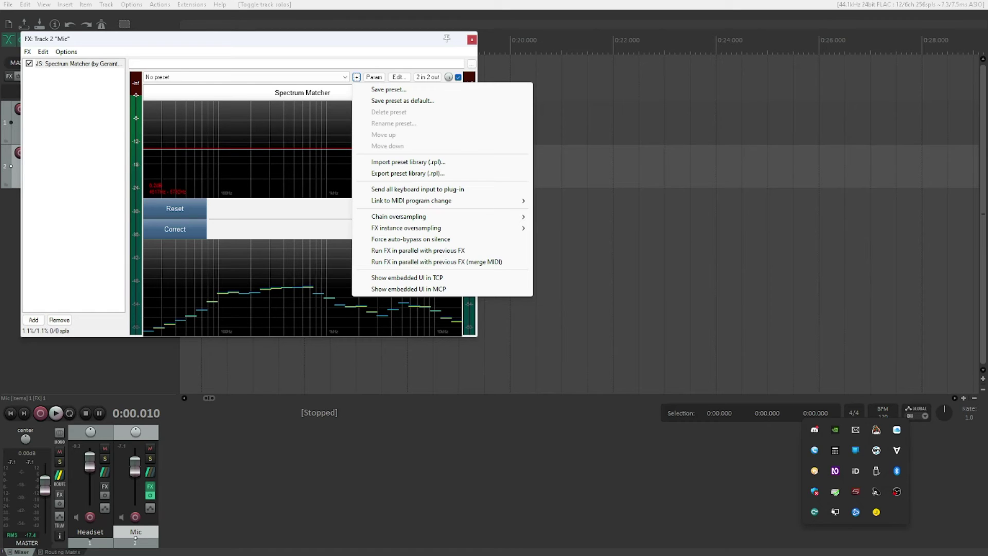
key("Down")
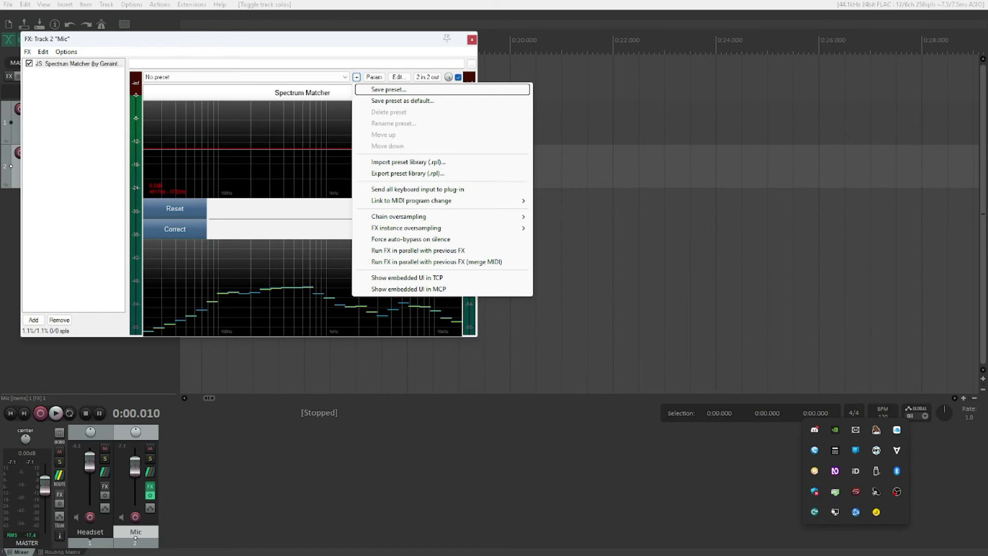
key("Return")
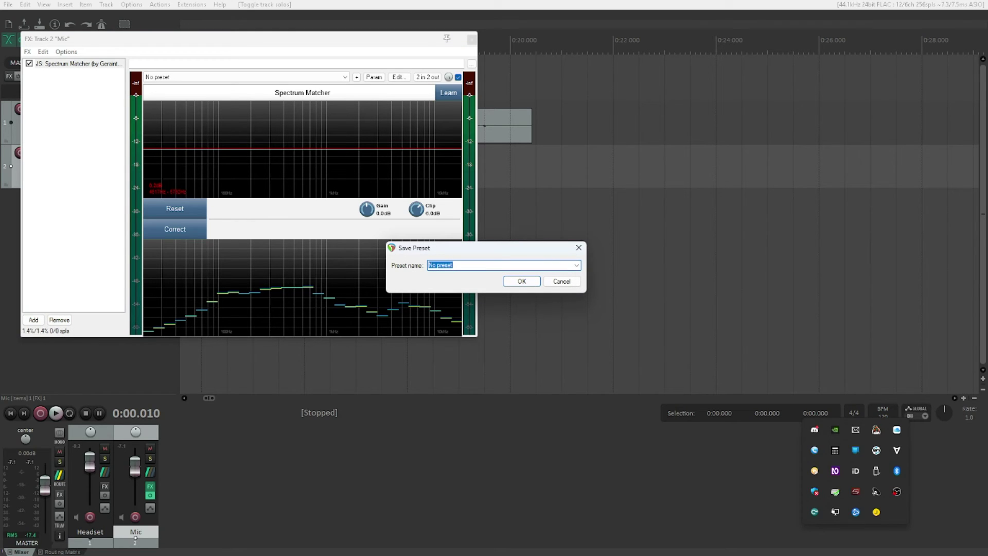
key("BackSpace")
type("Toni Mic")
key("Return")
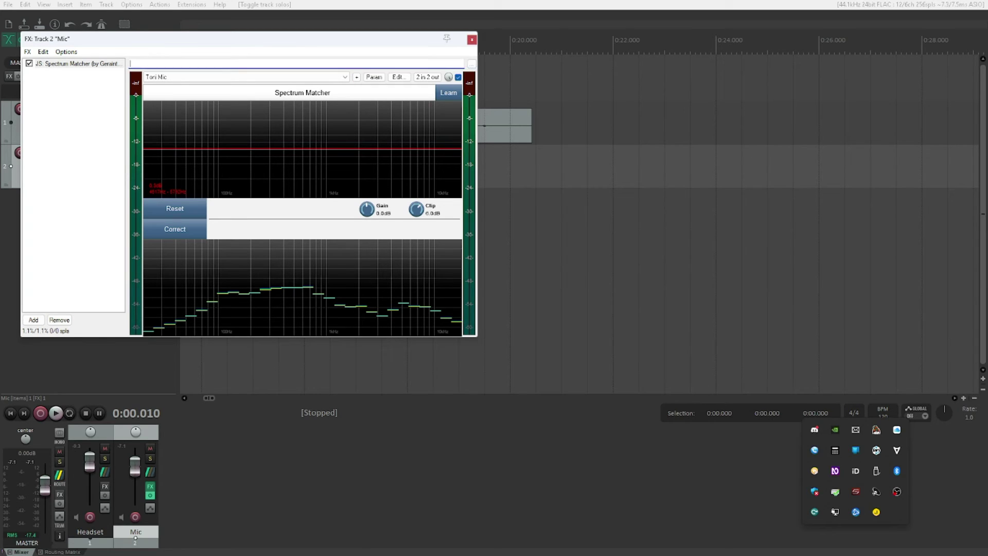
- Delete Spectrum Matcher from the Mic track's FX chain and close the FX window
left_click(77, 63)
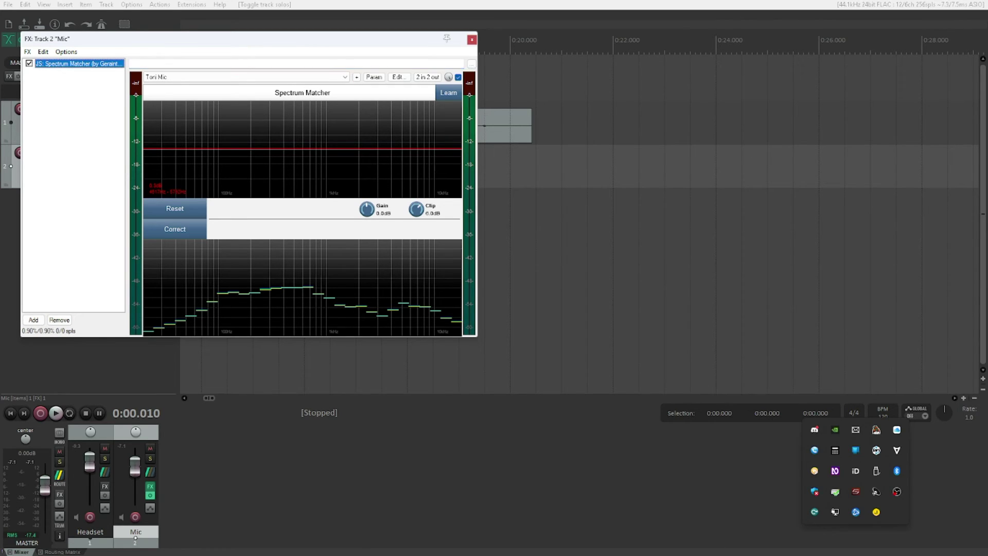
key("Delete")
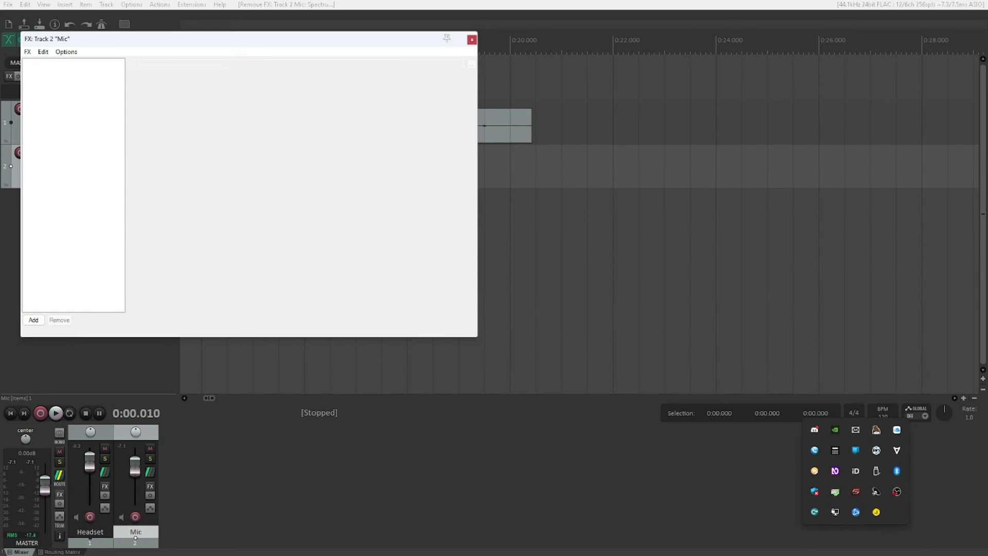
key("Escape")
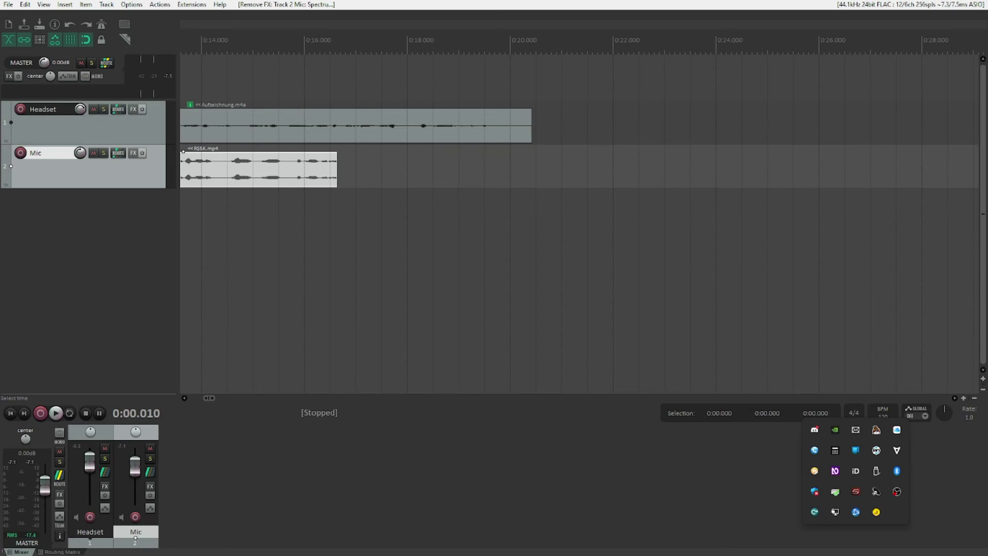
- Clear existing solos, solo the Headset track, and bring up its Add FX list
key("F6")
key("Up")
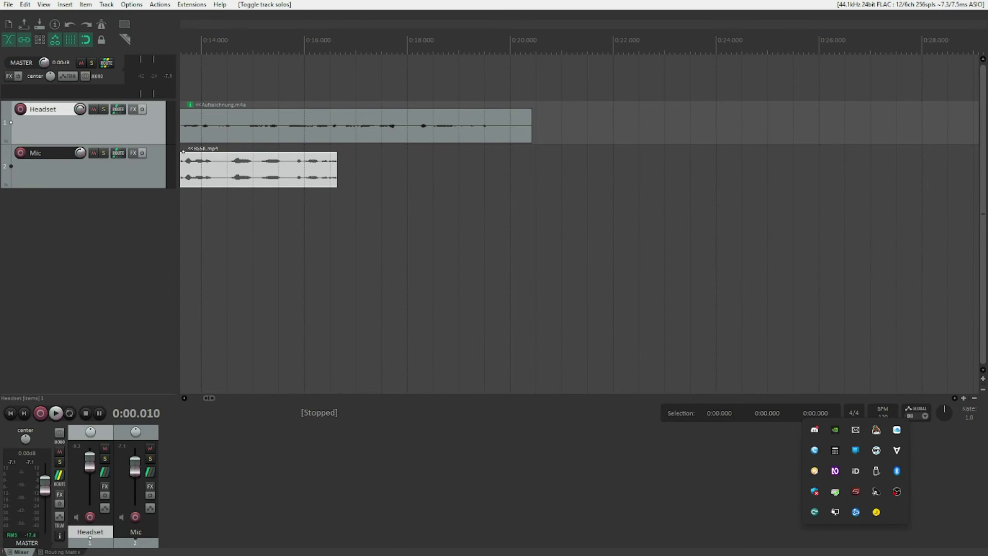
key("F6")
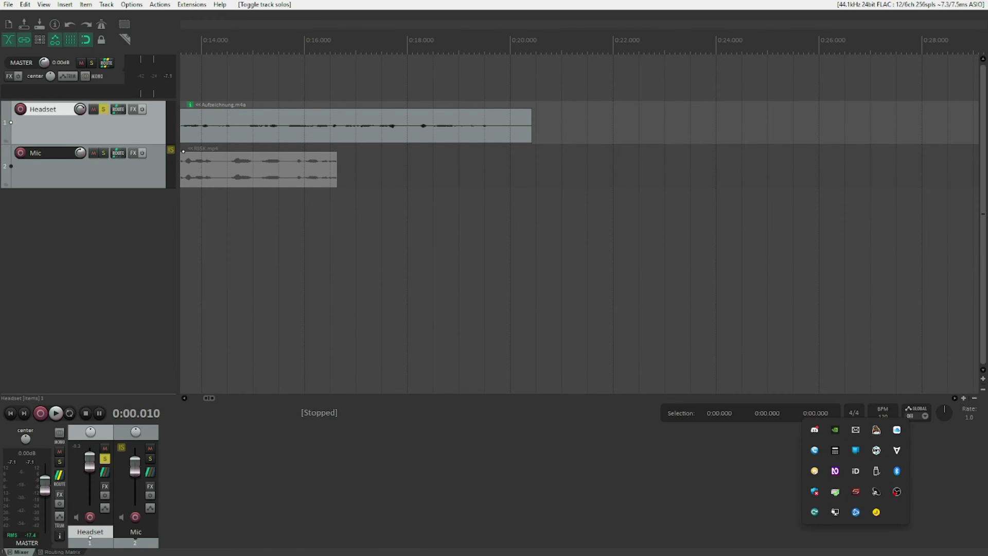
key("f")
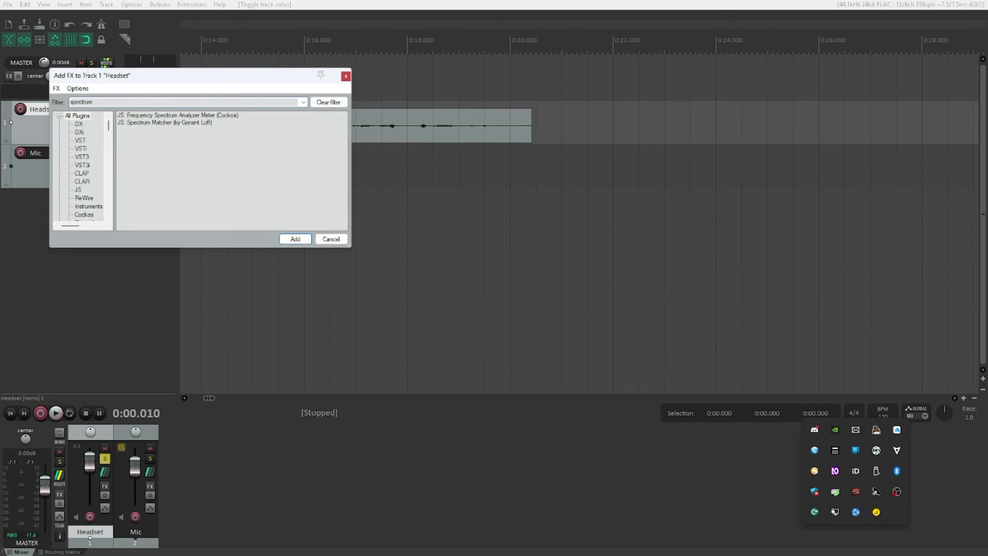
- Insert JS: Spectrum Matcher on Headset and play the project so it learns the headset spectrum
left_click(165, 122)
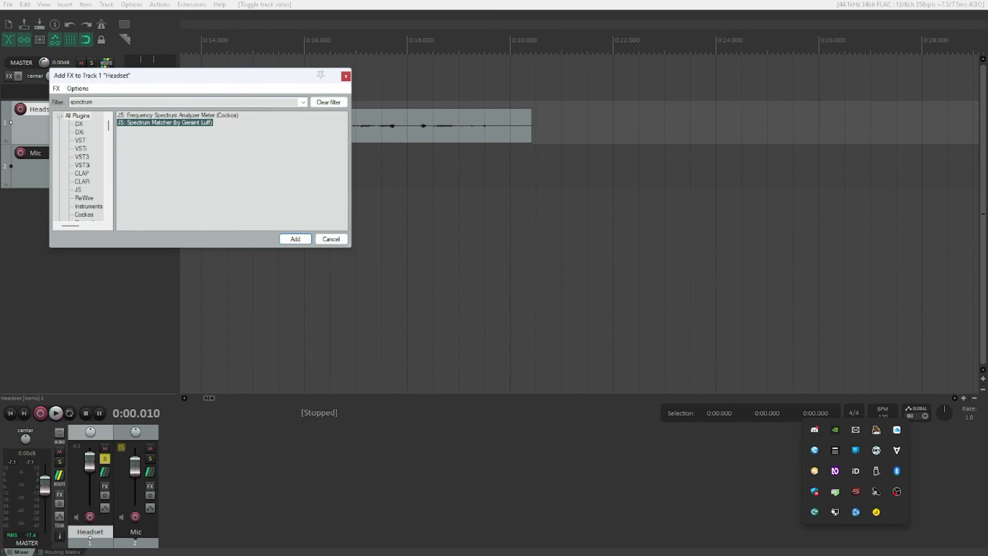
key("Return")
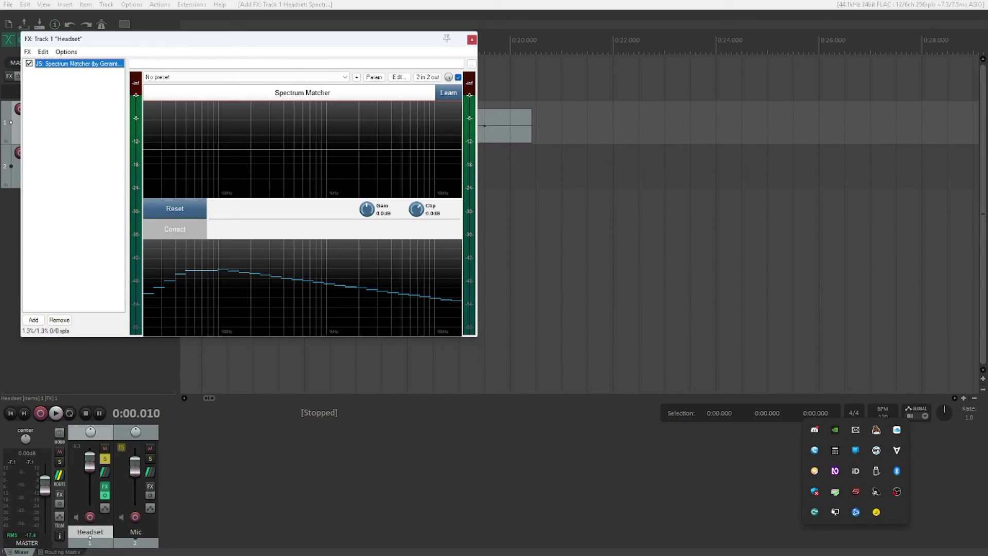
key("space")
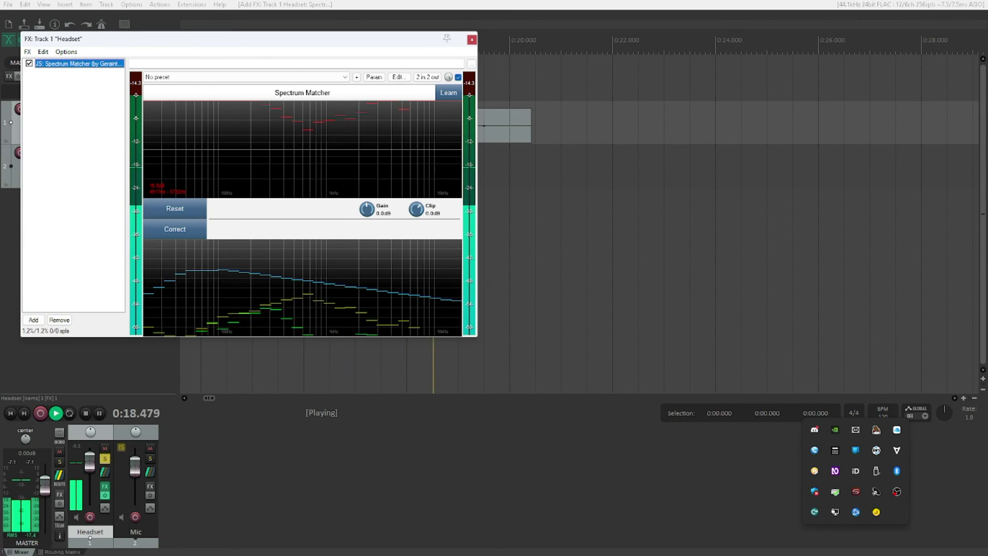
key("space")
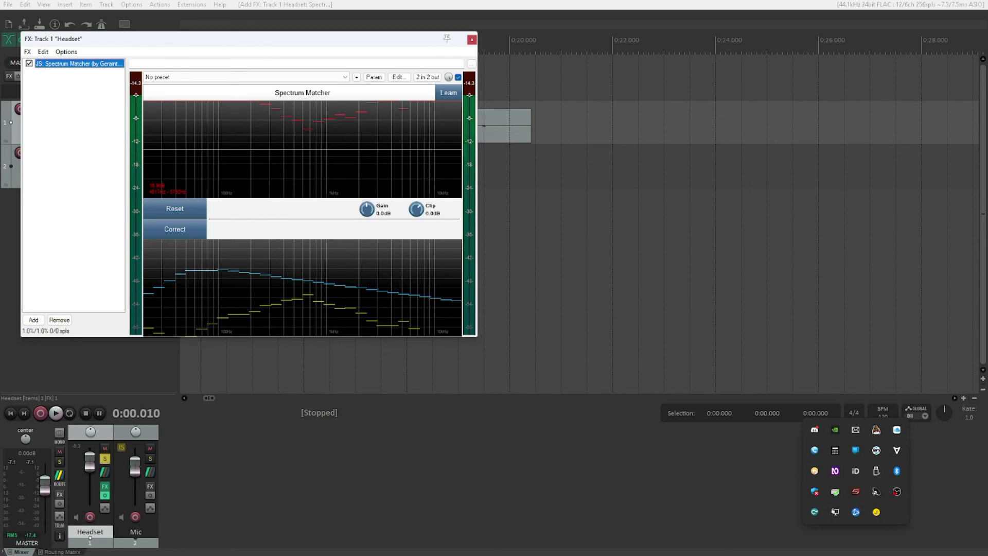
- Load the 'Toni Mic' user preset into Headset's Spectrum Matcher, then close and reopen the FX window
key("Tab")
key("Tab")
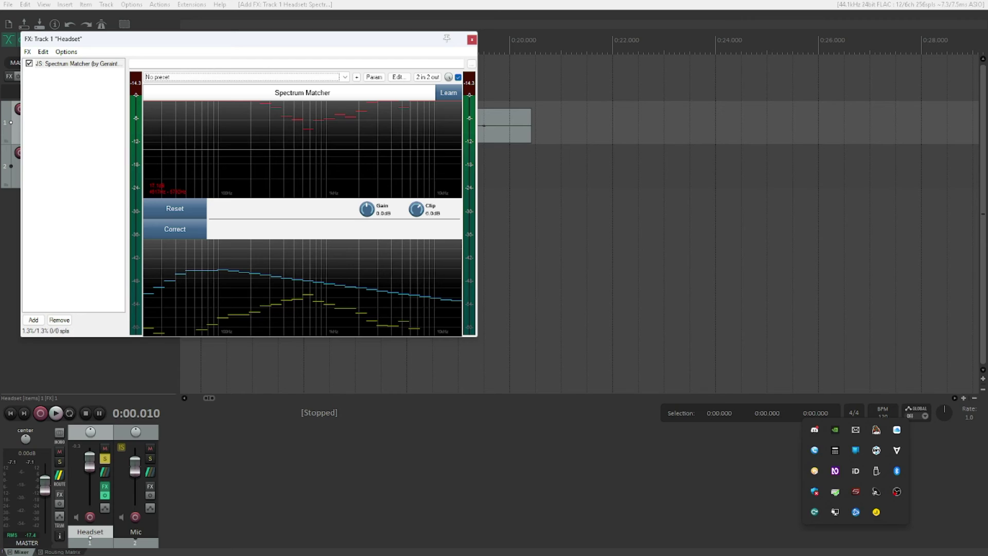
key("Return")
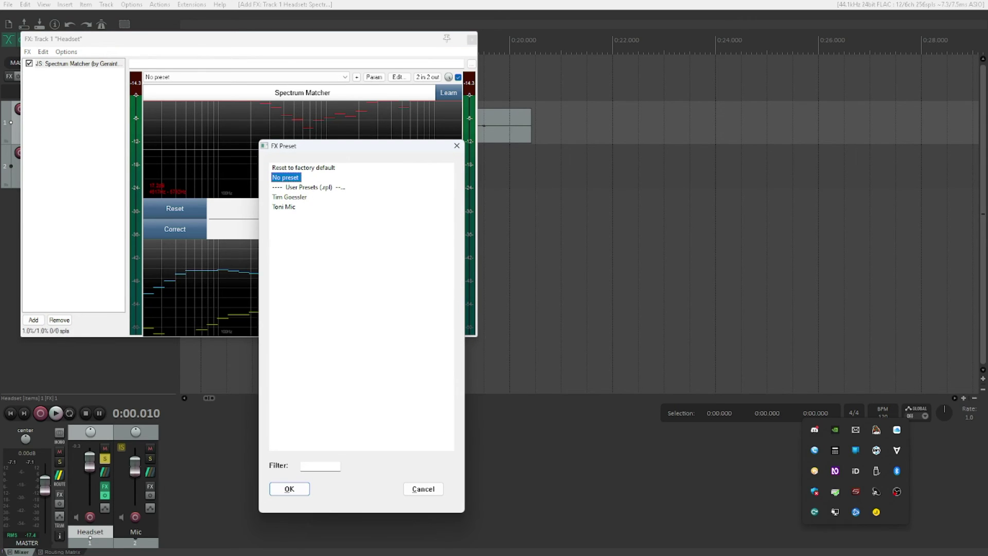
left_click(308, 187)
left_click(285, 206)
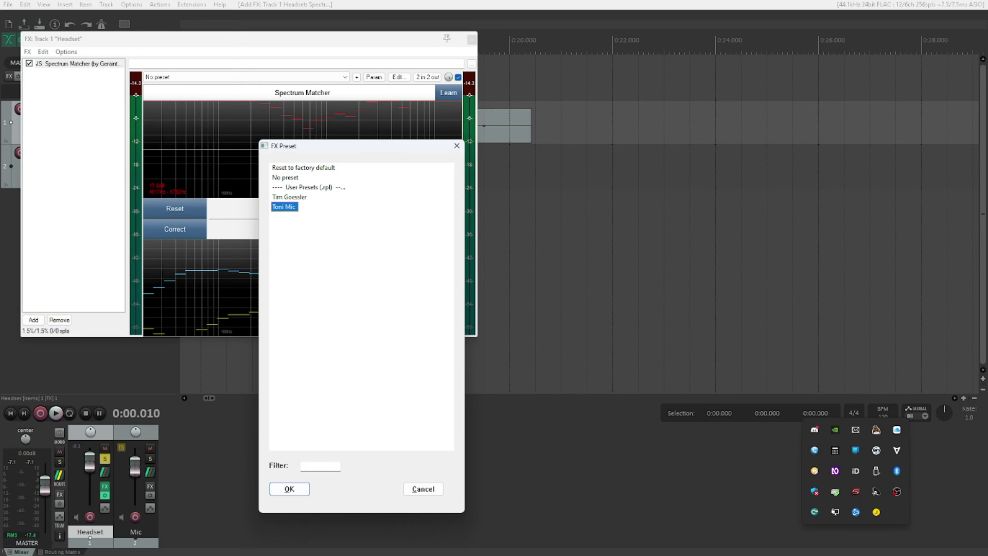
key("Return")
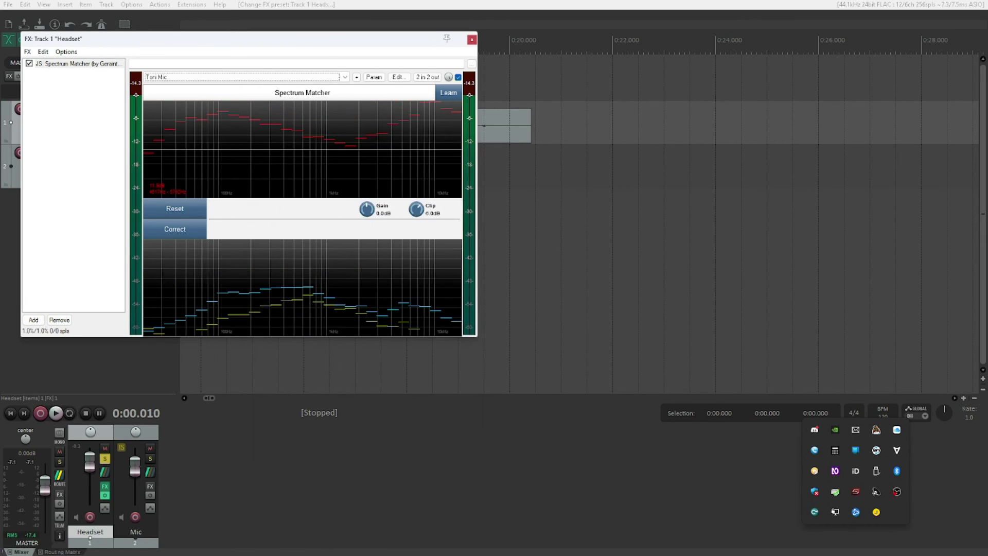
key("Escape")
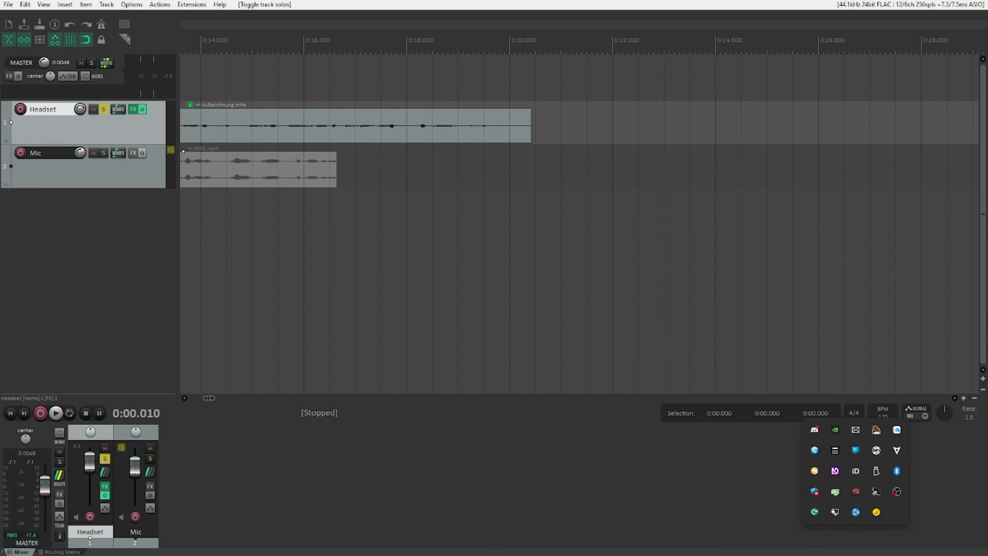
key("f")
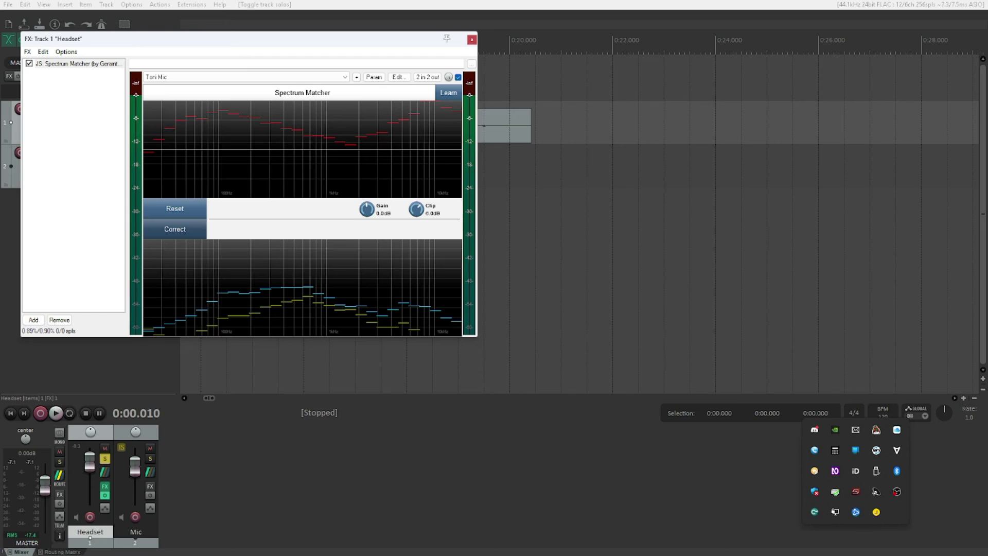
- Compute Spectrum Matcher's correction toward Toni Mic and audition the corrected Headset audio
left_click(175, 229)
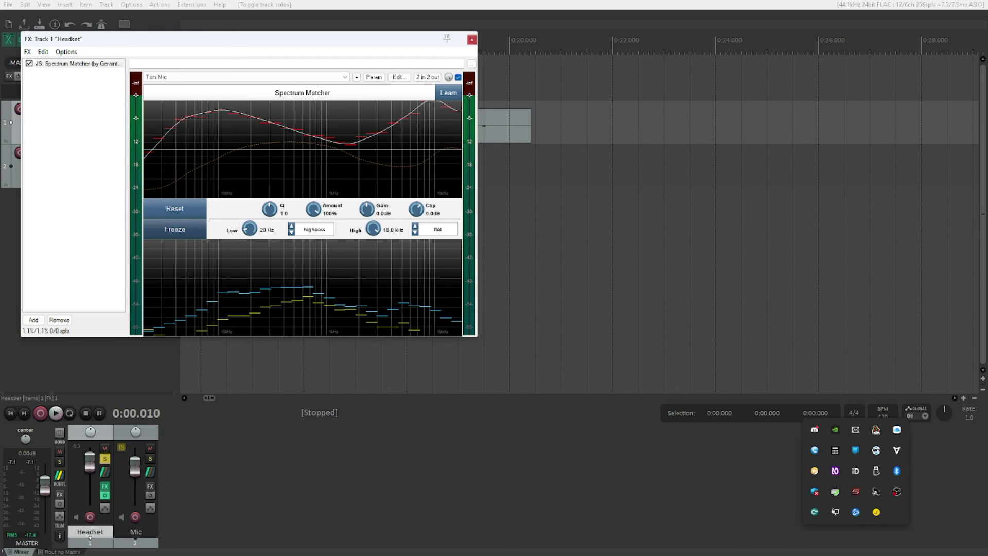
key("space")
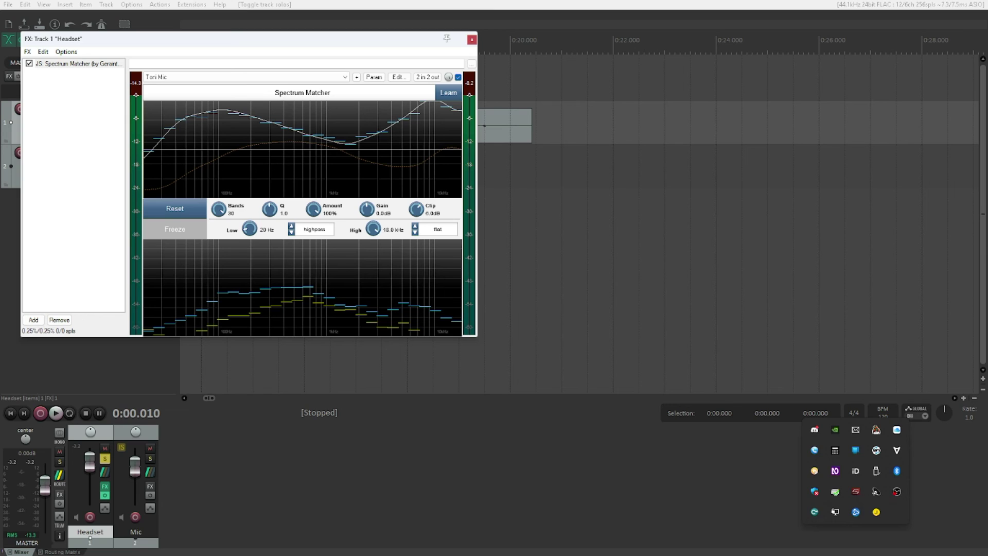
- Play a few seconds of the frozen, corrected Headset audio, then stop
key("space")
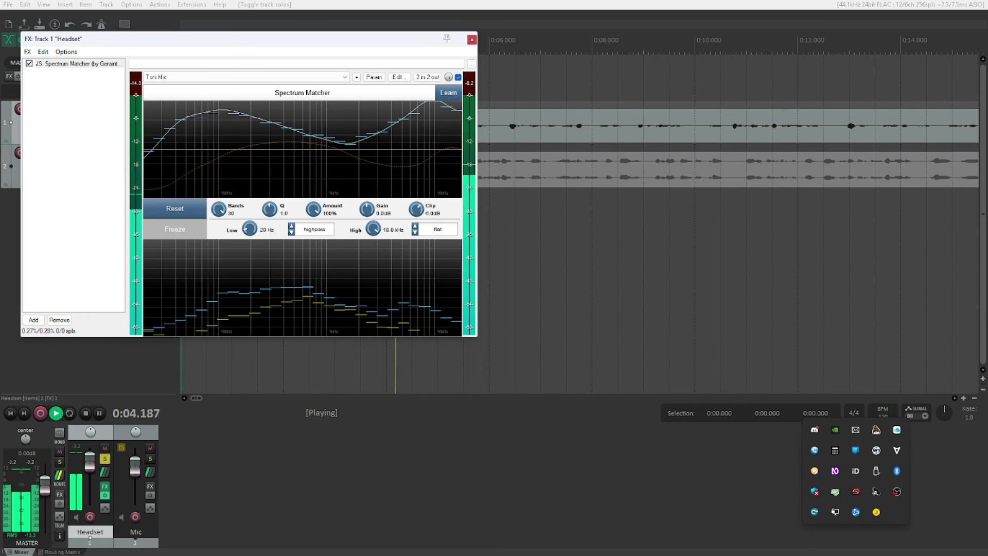
key("space")
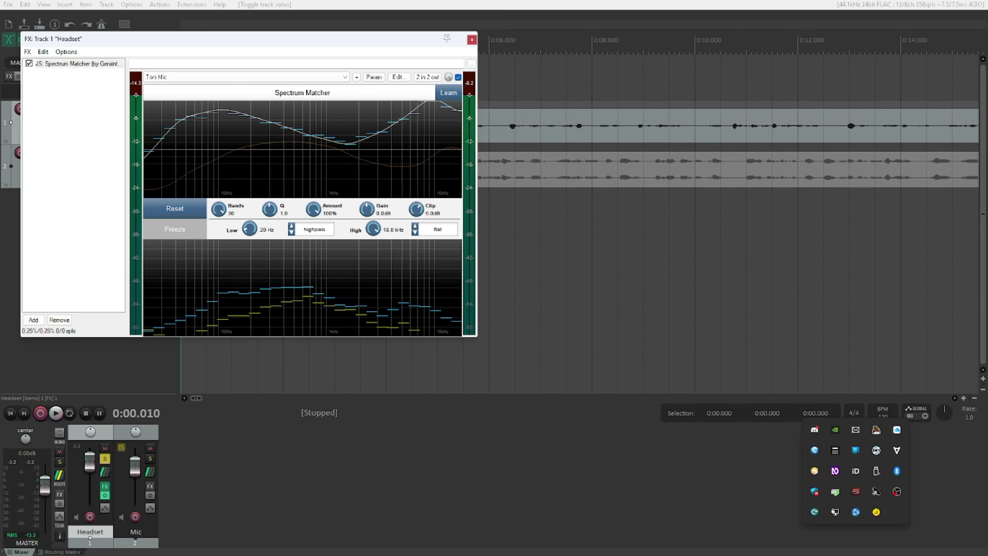